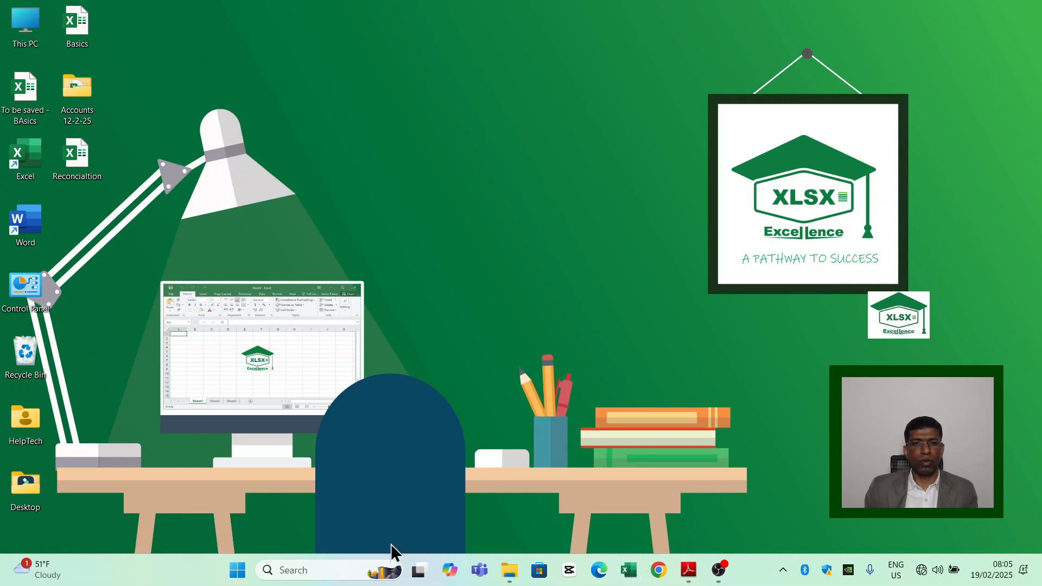
Step: Find and launch Excel from the desktop, and create a blank workbook
left_click(238, 570)
left_click(353, 90)
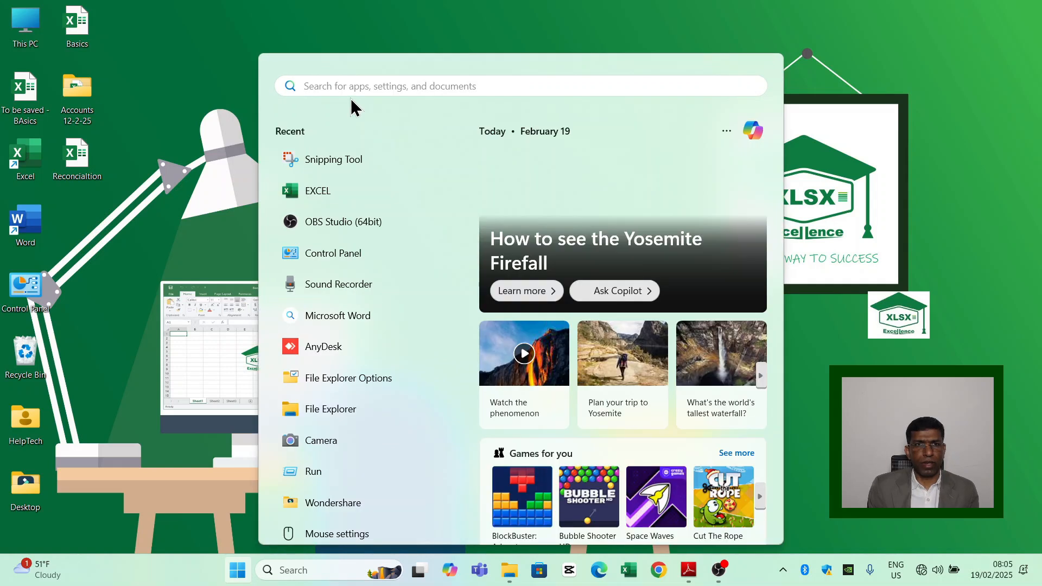
type("ex")
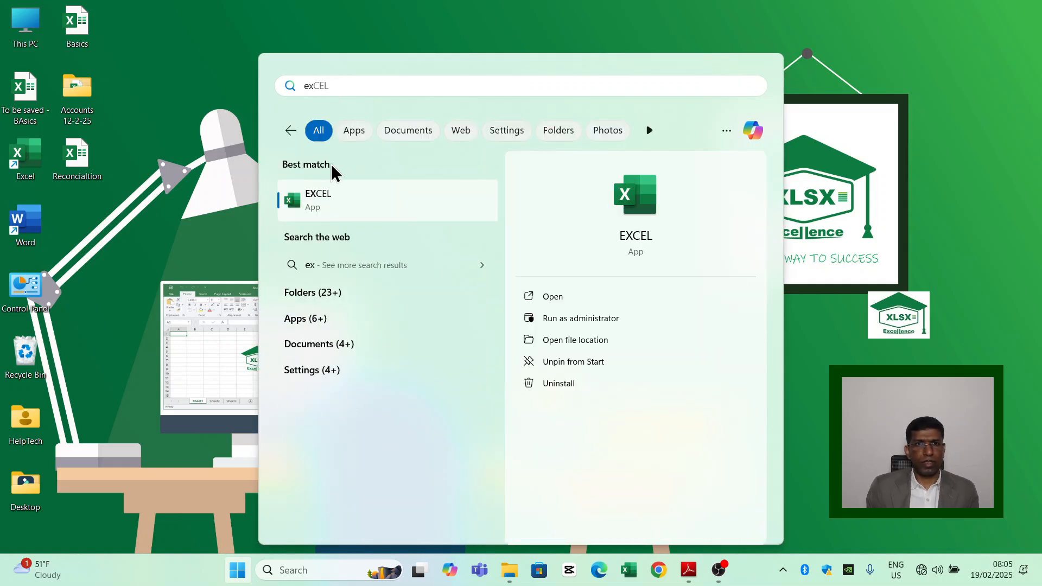
left_click(341, 203)
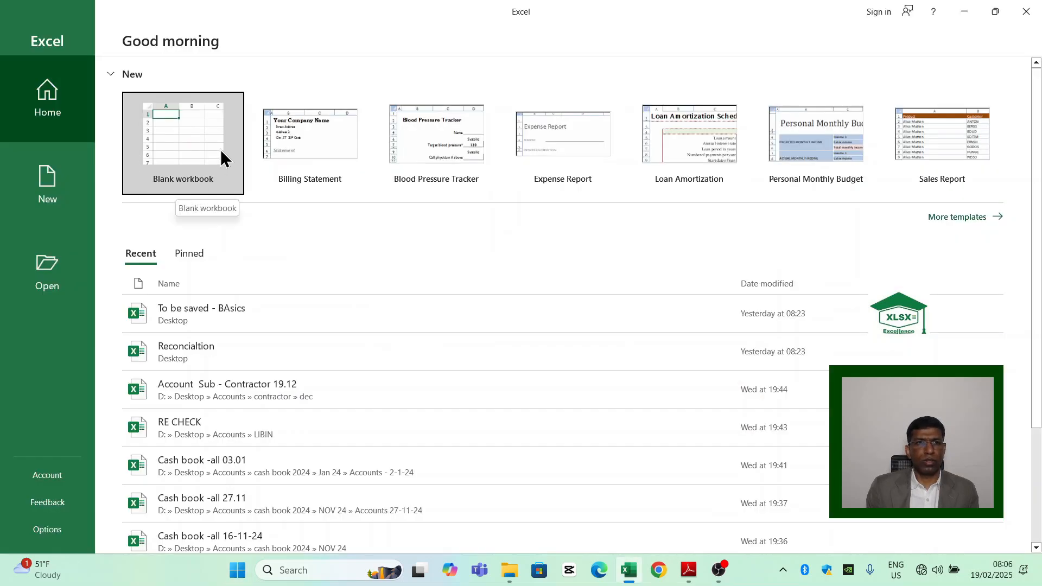
left_click(189, 136)
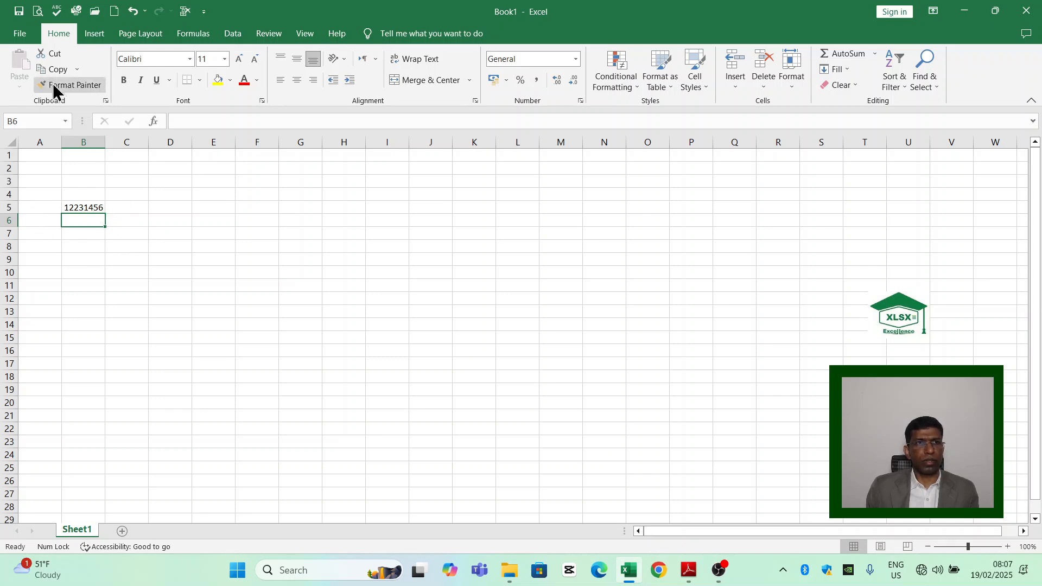
Step: Create another blank workbook from within the open workbook
left_click(20, 35)
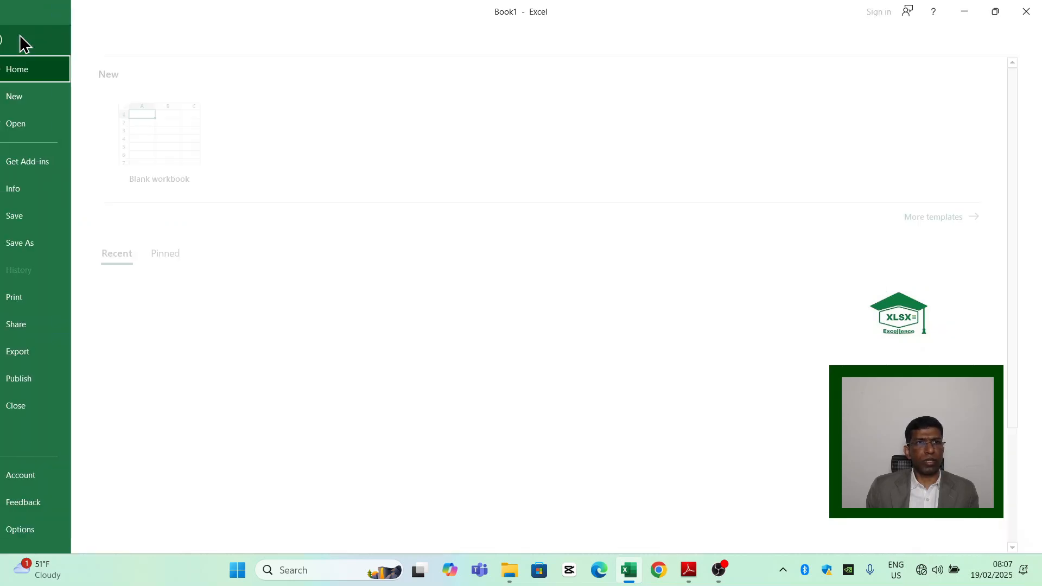
left_click(50, 101)
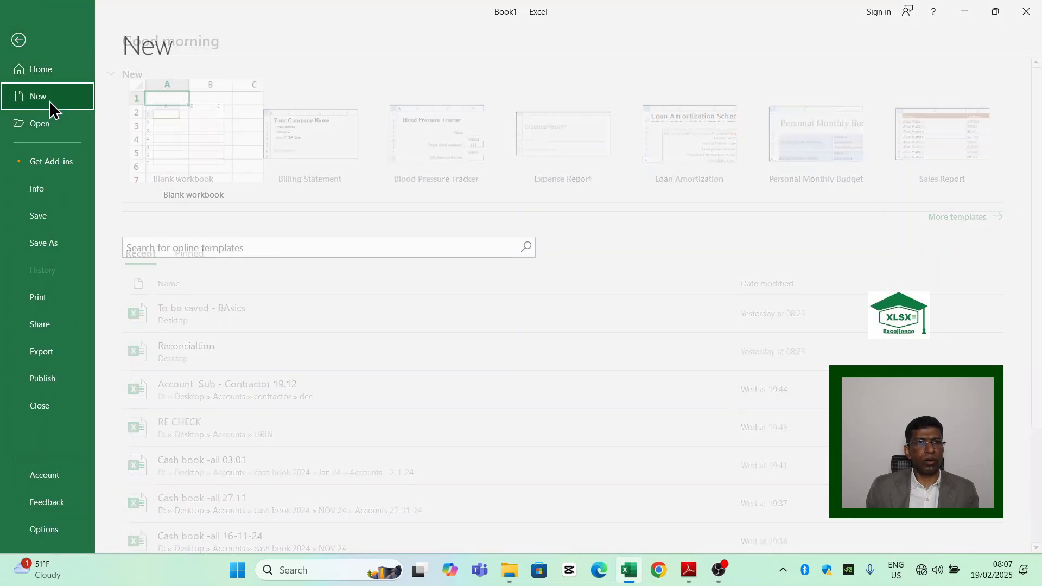
left_click(208, 157)
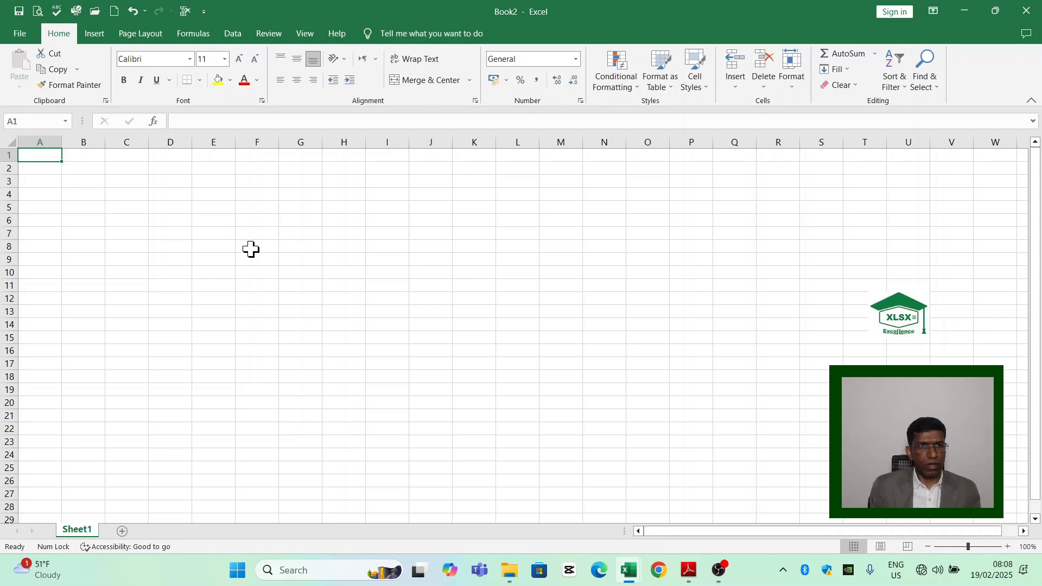
Step: Enter the title "Sales Projection Year 2025" in A1 and make it bold and underlined
type("Sales ")
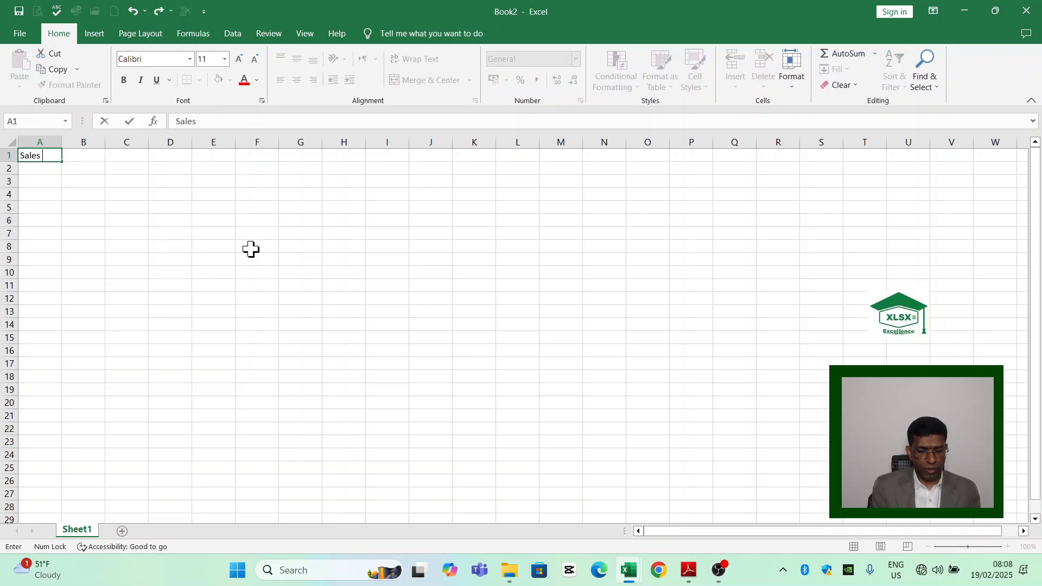
type("Projection Y")
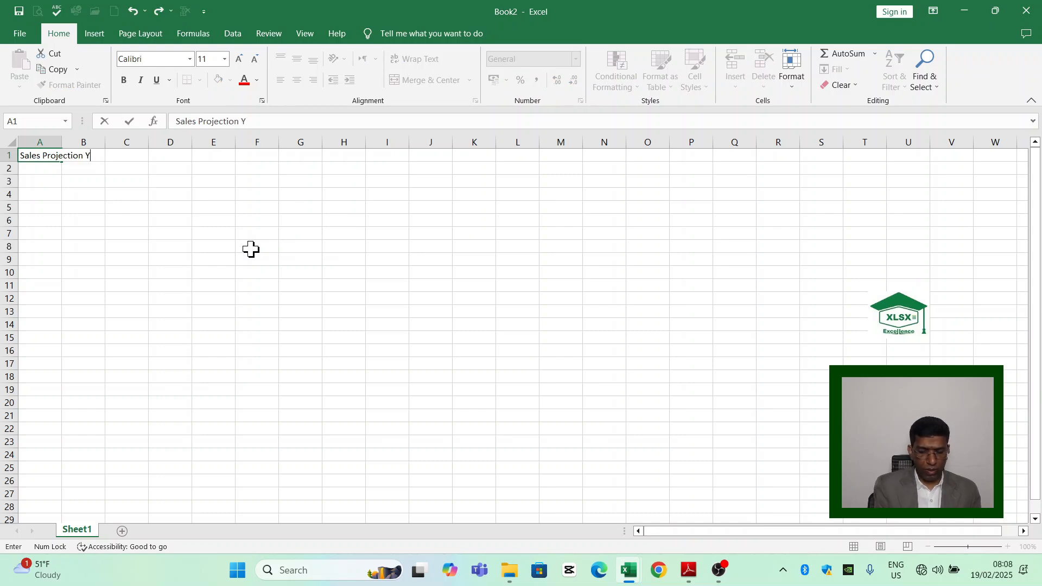
type("ear 2025")
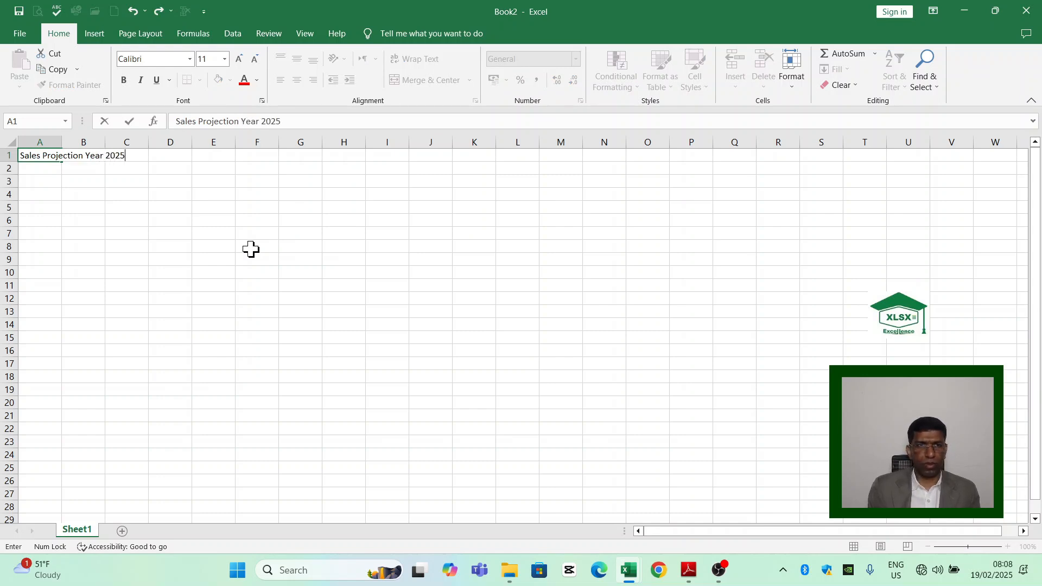
key("Return")
left_click(67, 157)
key("ctrl+b")
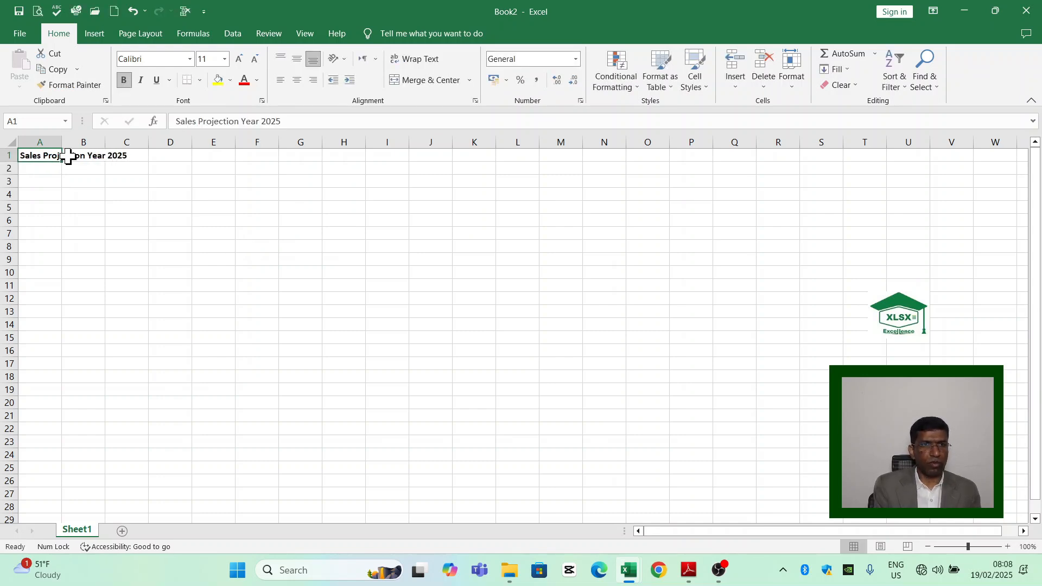
key("ctrl+u")
Step: Enter the column headers Month, Region and Sales Amount in cells A4 to C4
left_click(45, 197)
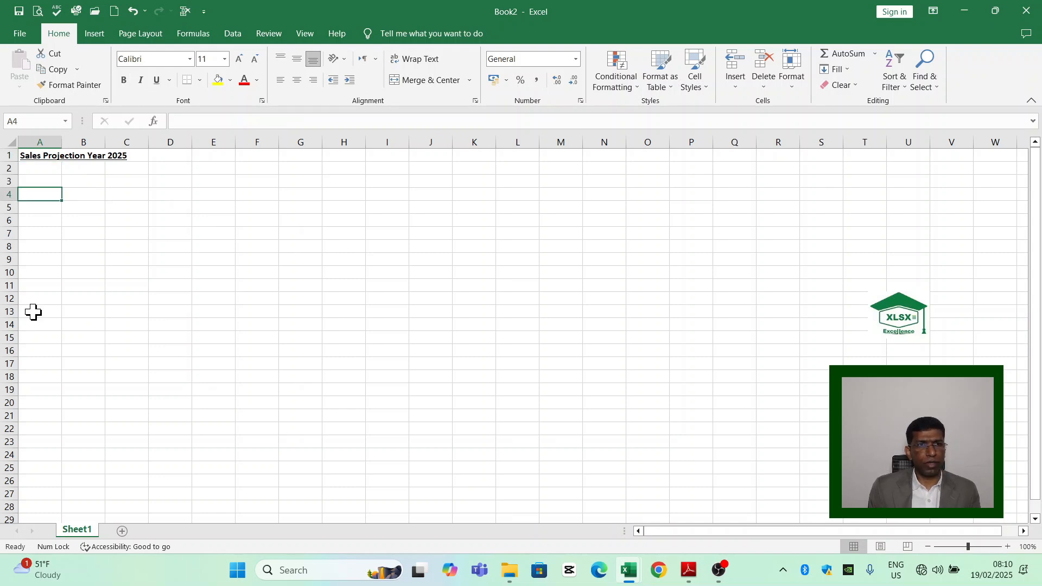
type("M")
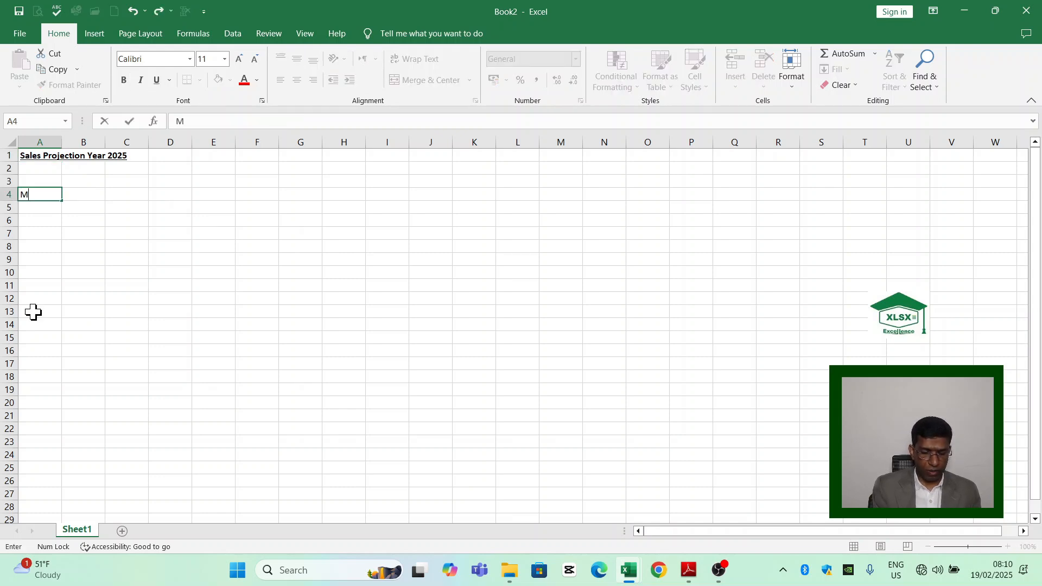
type("onth")
key("Tab")
type("Re")
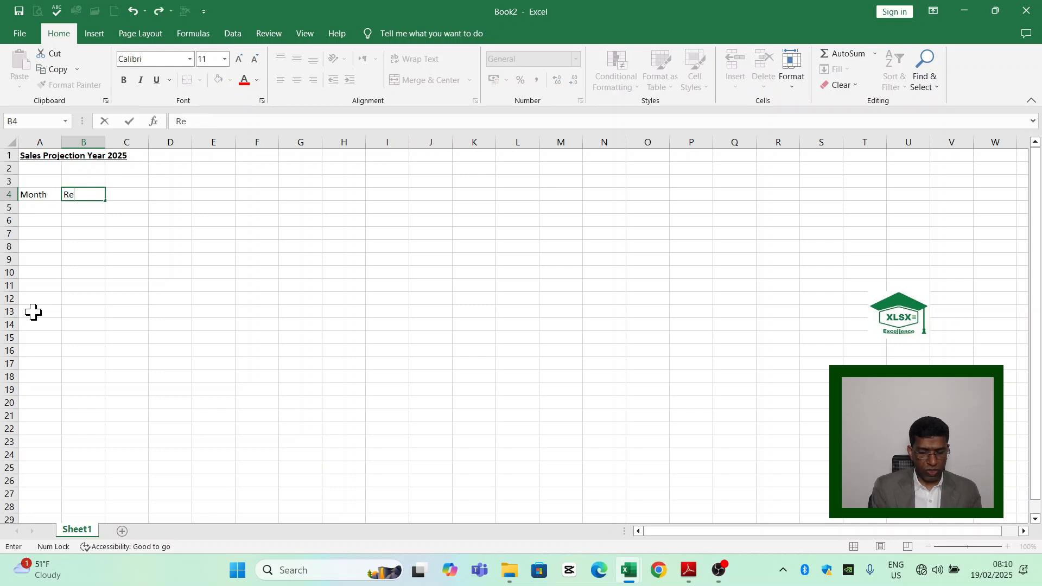
type("gion")
key("Tab")
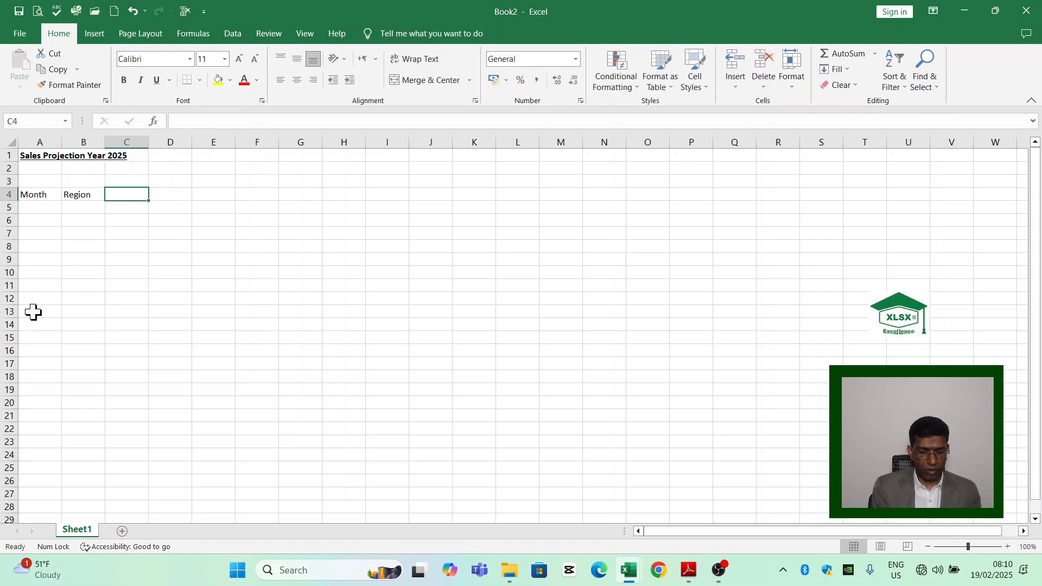
type("Sales Amount")
key("Return")
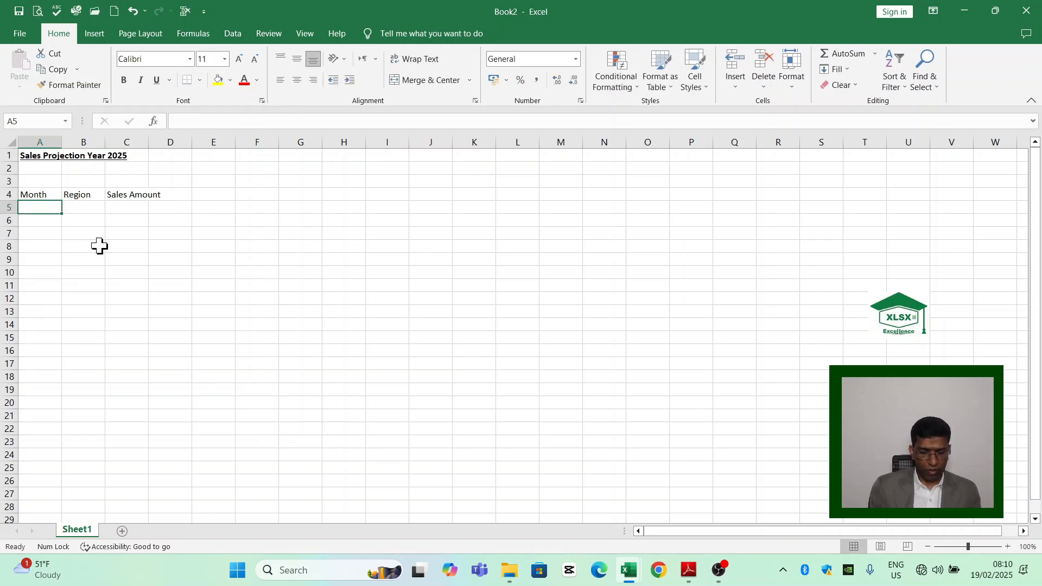
Step: Enter Jan in A5 and Feb in A6, and extend the month series down to Dec in A16
type("Jan")
key("Return")
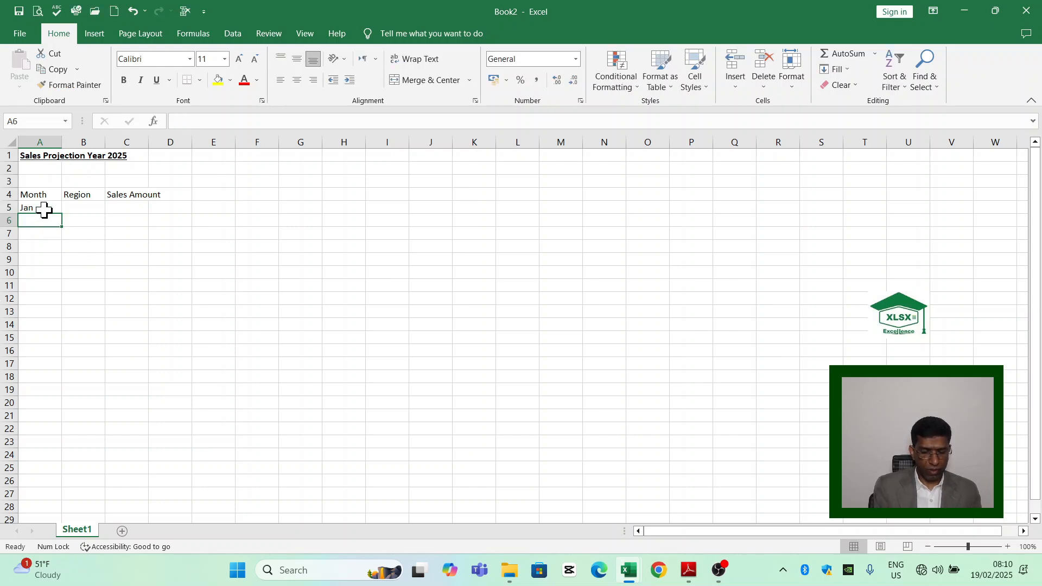
type("Feb")
key("Return")
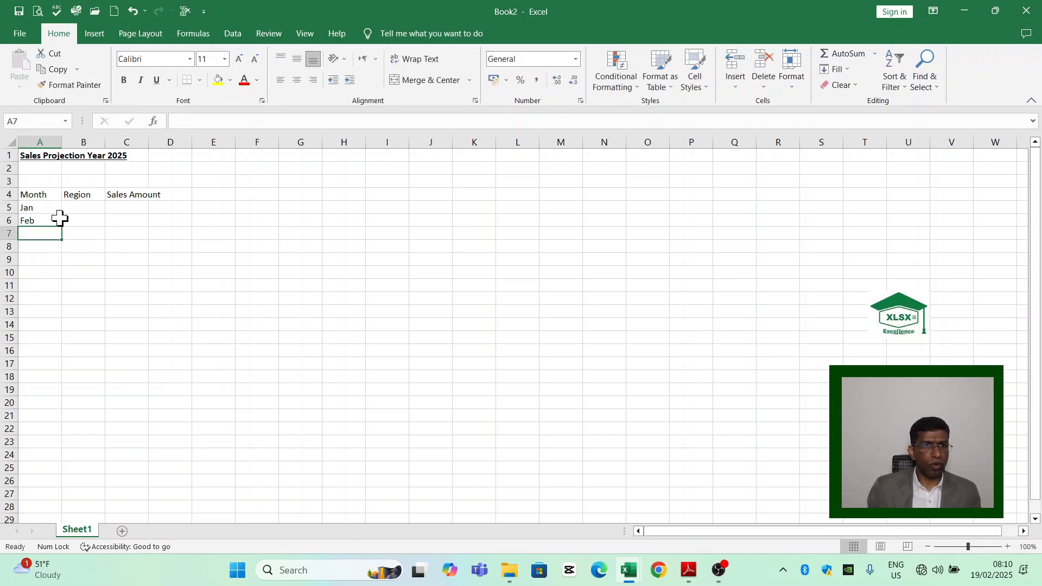
left_click(52, 219)
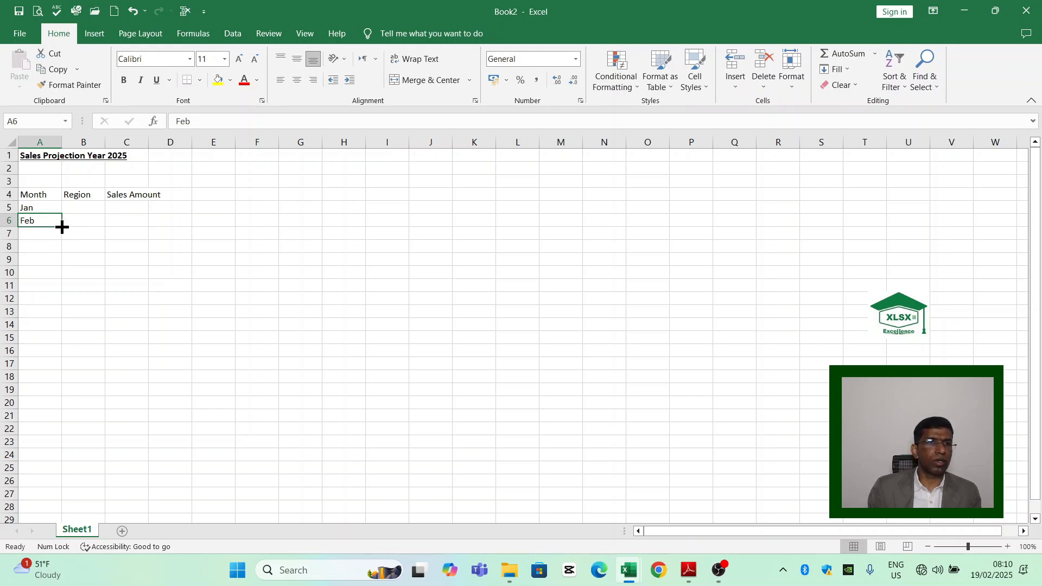
left_click_drag(62, 227, 58, 354)
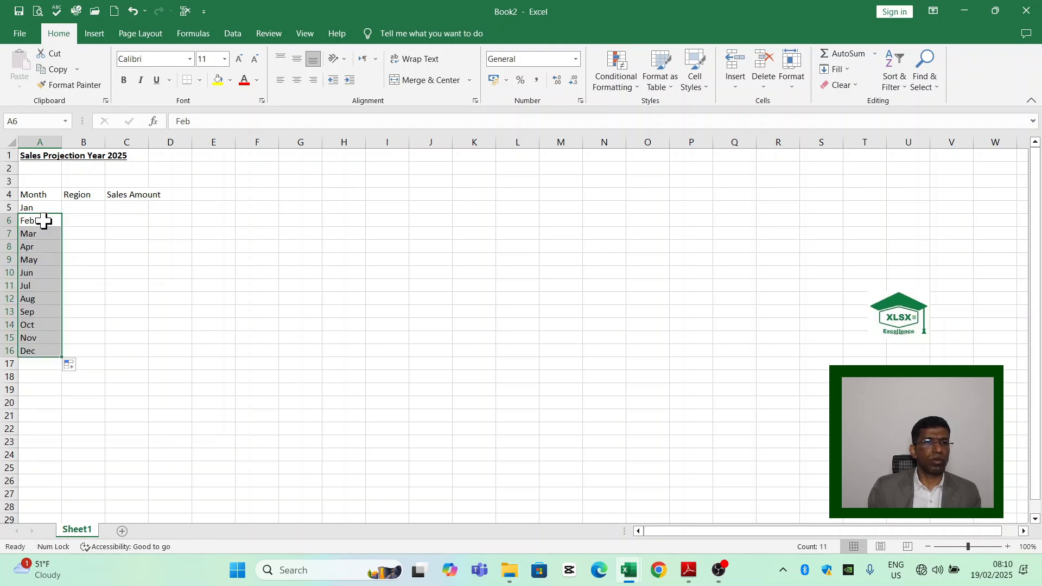
Step: Enter North as the region in B5 and copy it down through B16
left_click(90, 208)
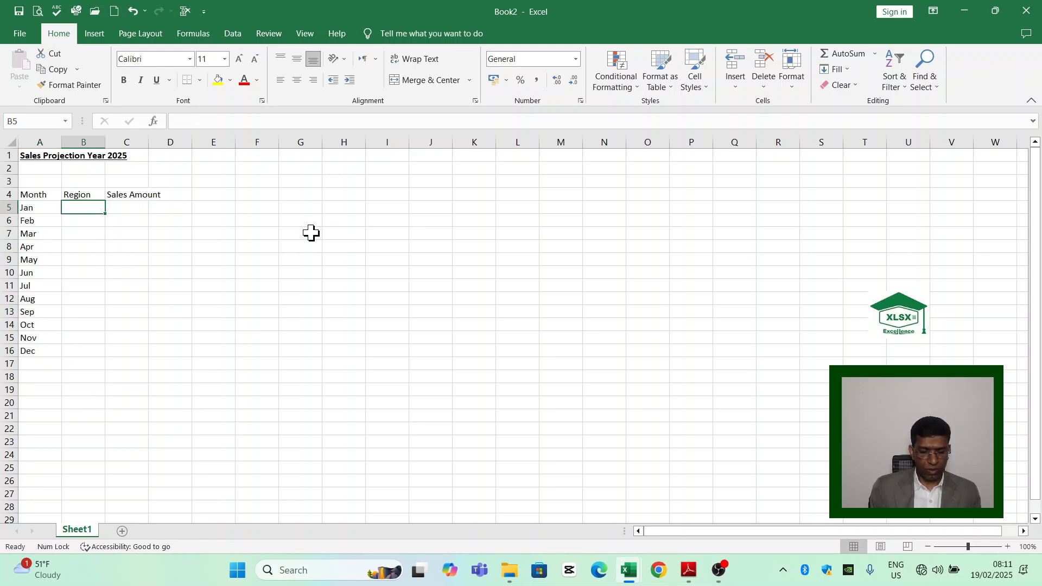
type("North")
key("Return")
left_click(78, 209)
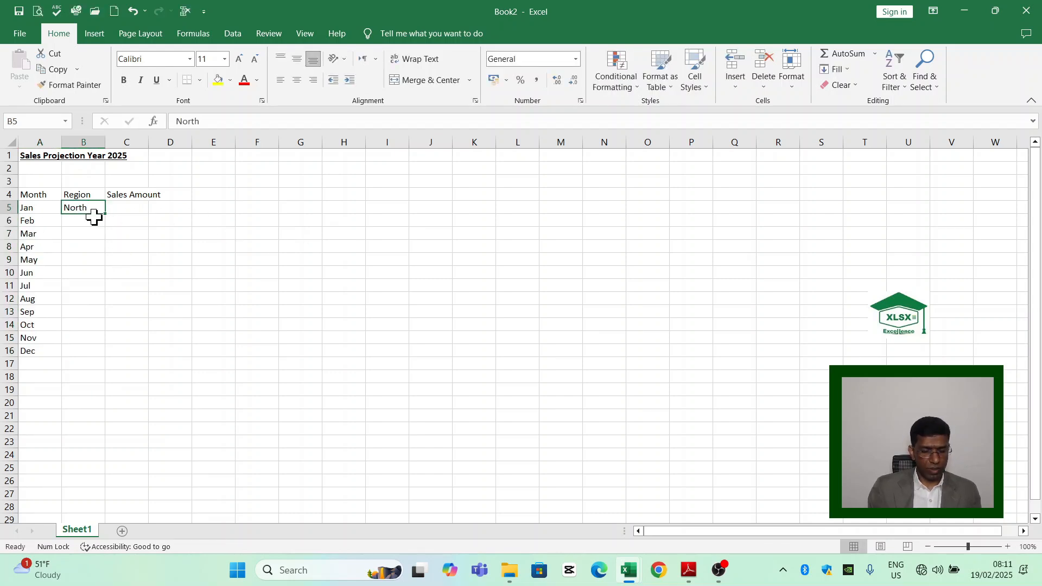
key("ctrl+c")
left_click_drag(90, 219, 82, 350)
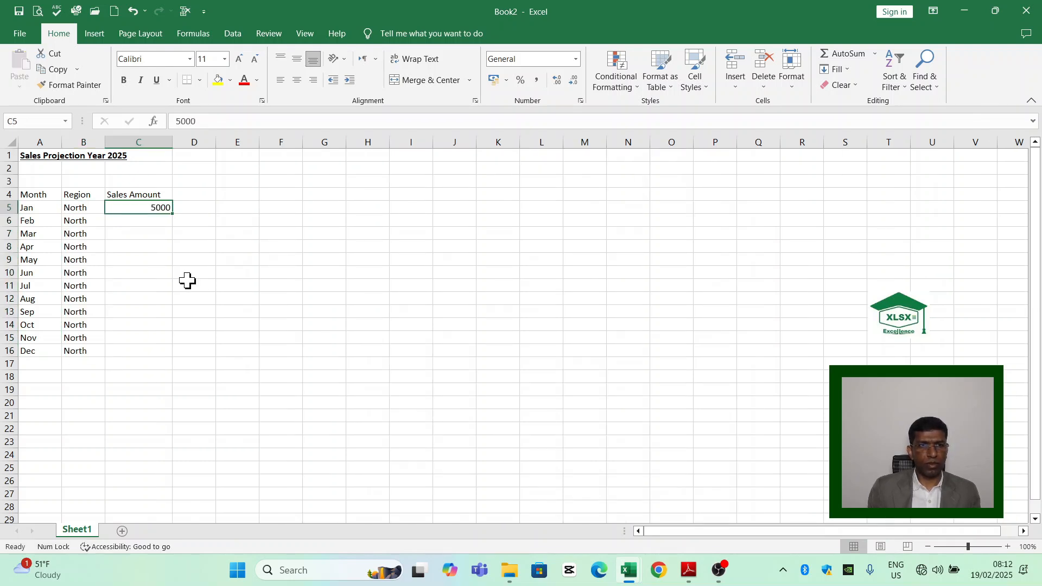
Step: Set January's sales amount in C5 to 15000 and enter the growth formula =C5+C5*5% for February in C6
type("15000")
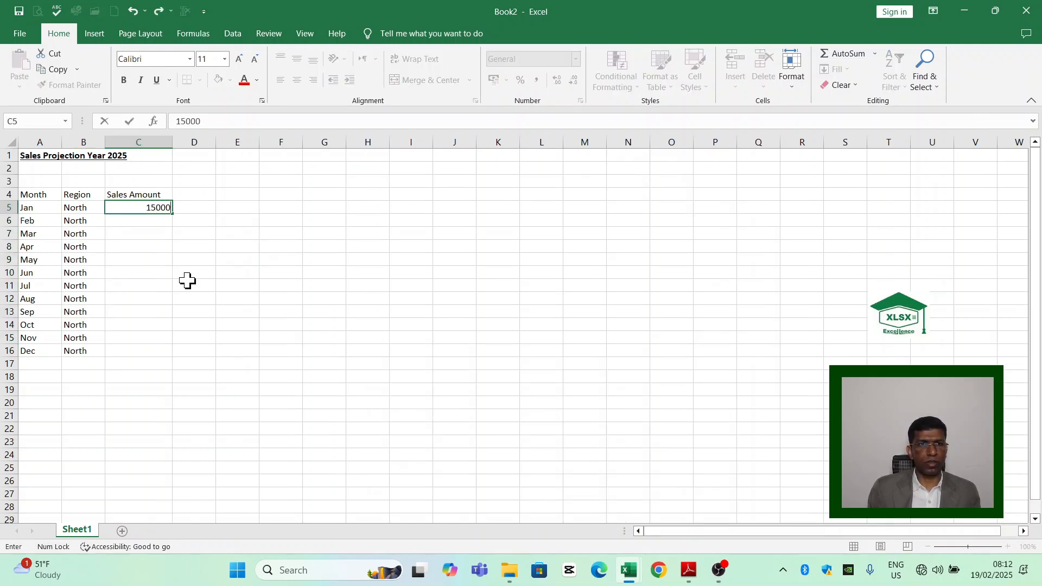
key("Return")
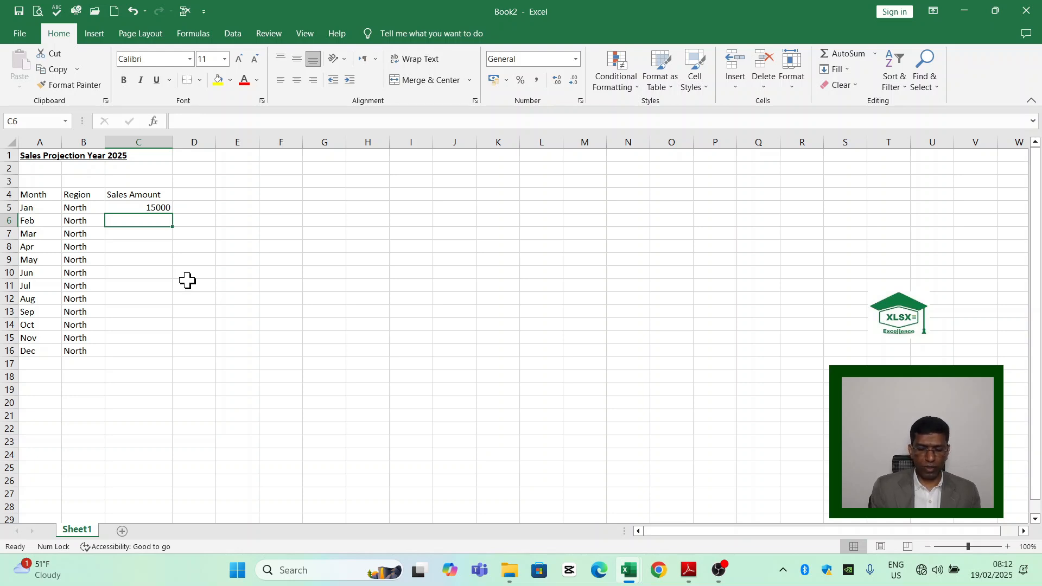
type("=")
key("Up")
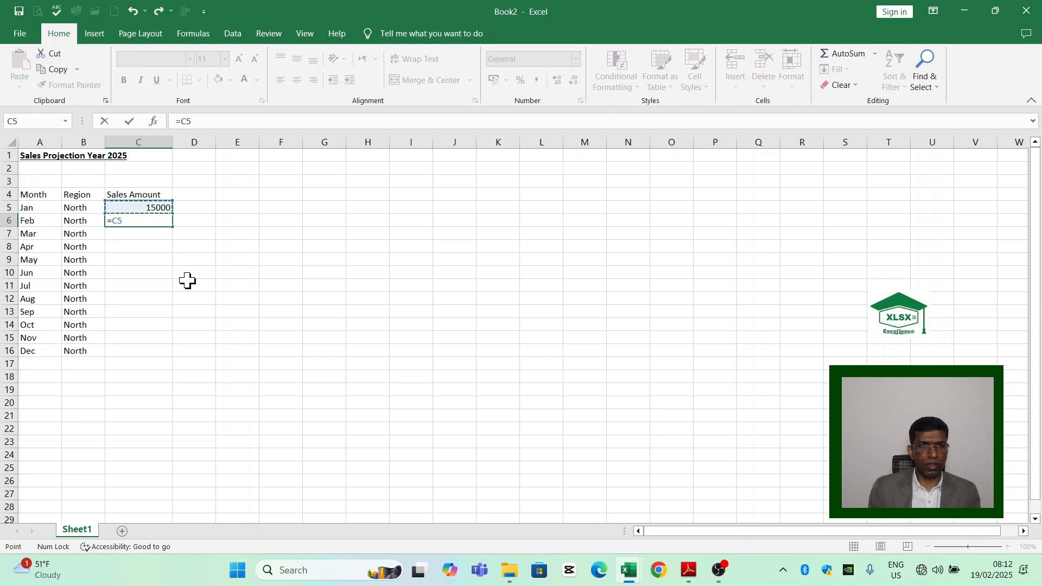
type("+")
key("Up")
type("*")
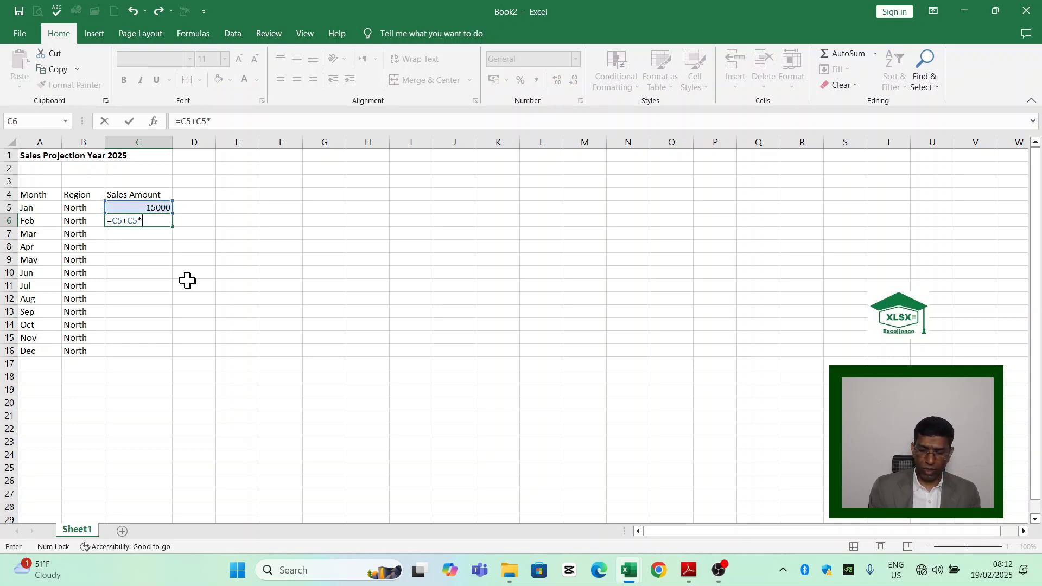
type("5%")
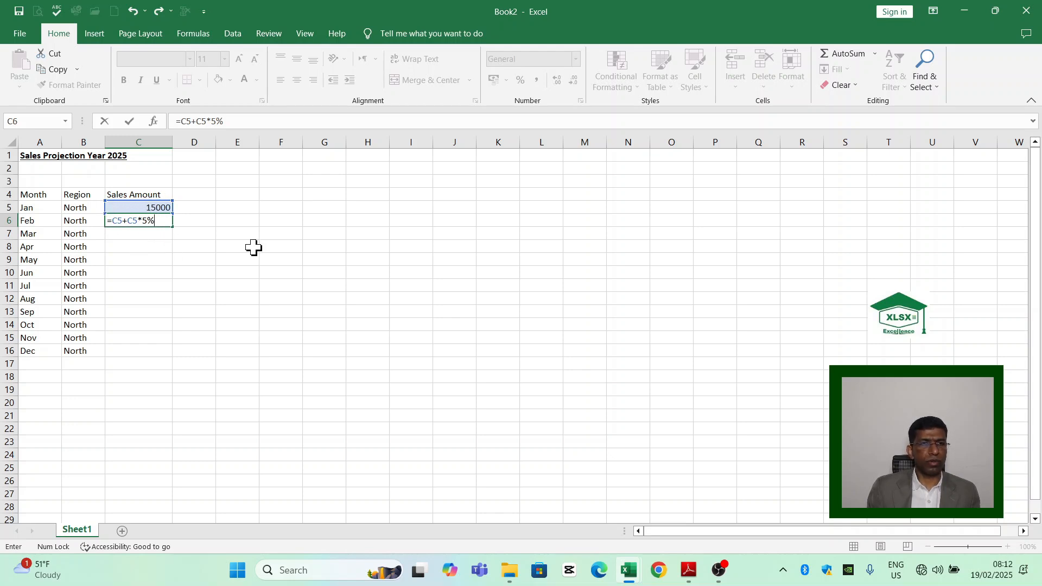
key("Return")
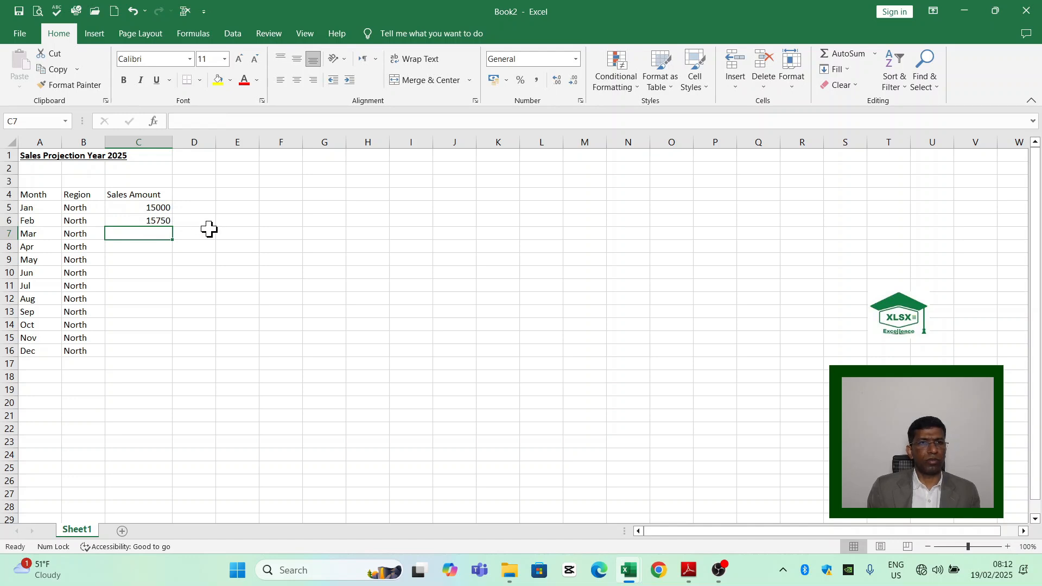
Step: Fill the C6 growth formula down through C16 and check the copied formulas for March, May and December
left_click(165, 219)
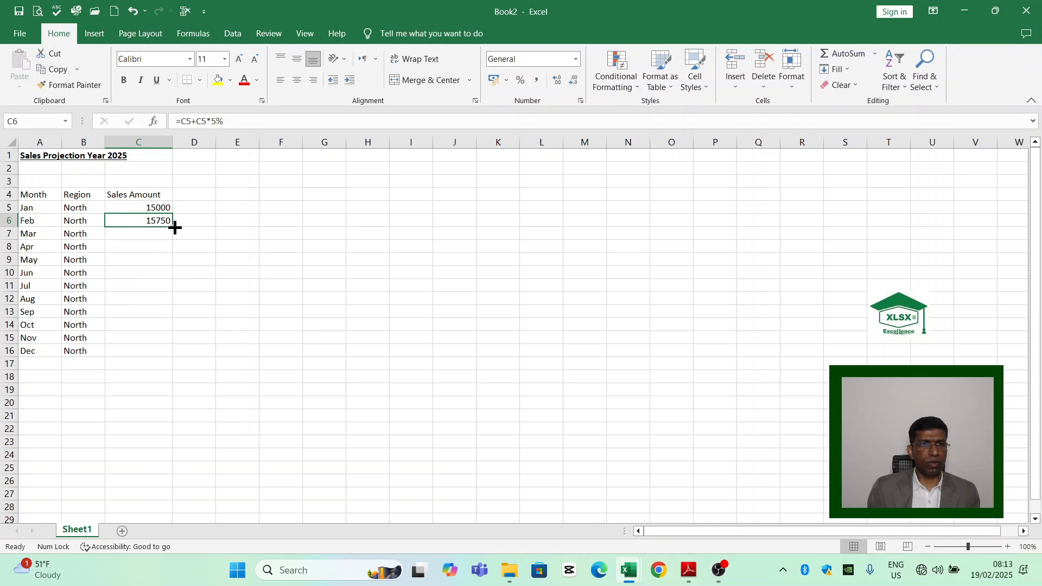
left_click_drag(175, 228, 161, 352)
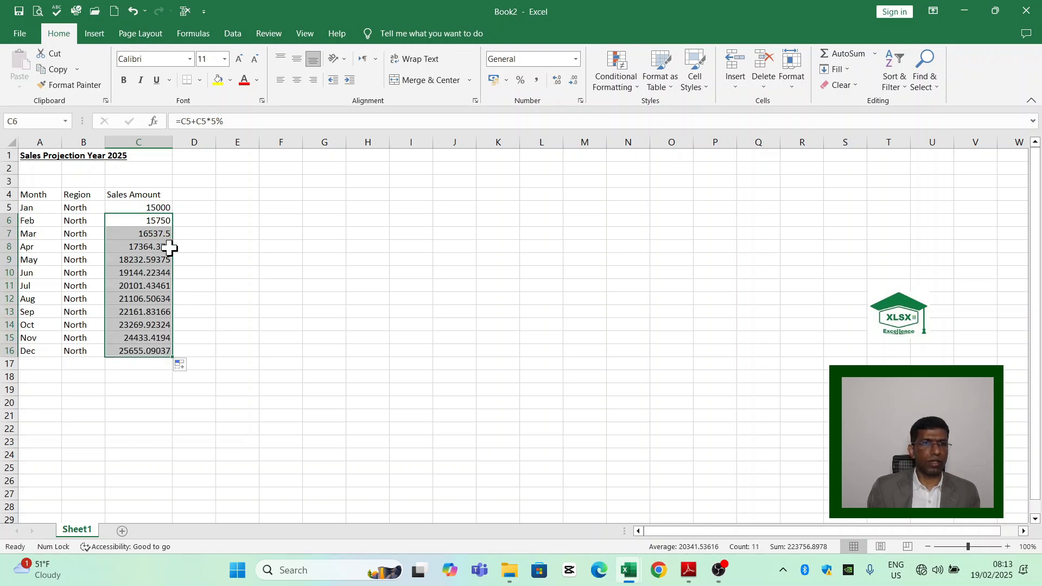
key("Down")
key("F2")
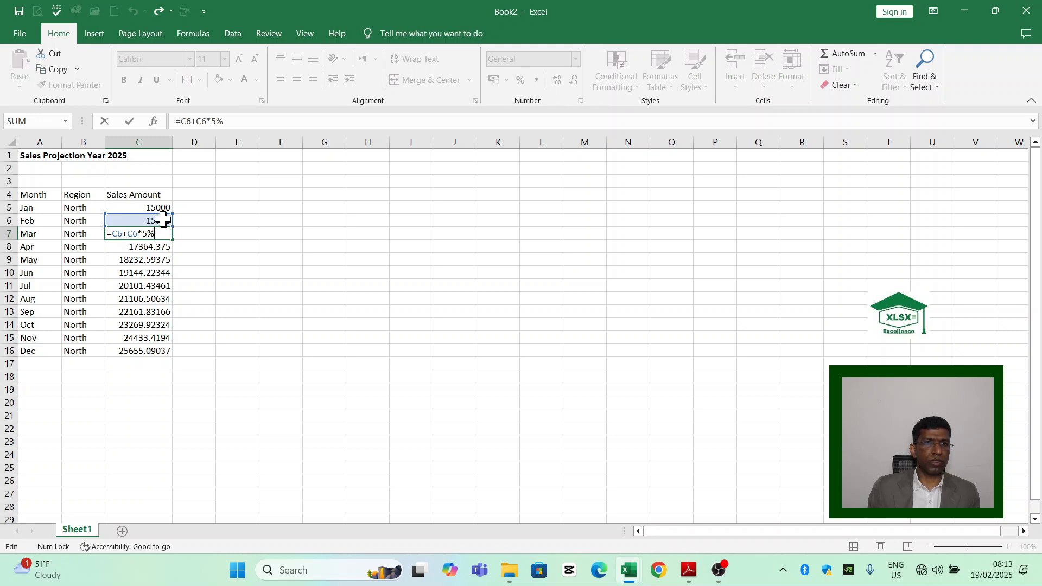
left_click(161, 263)
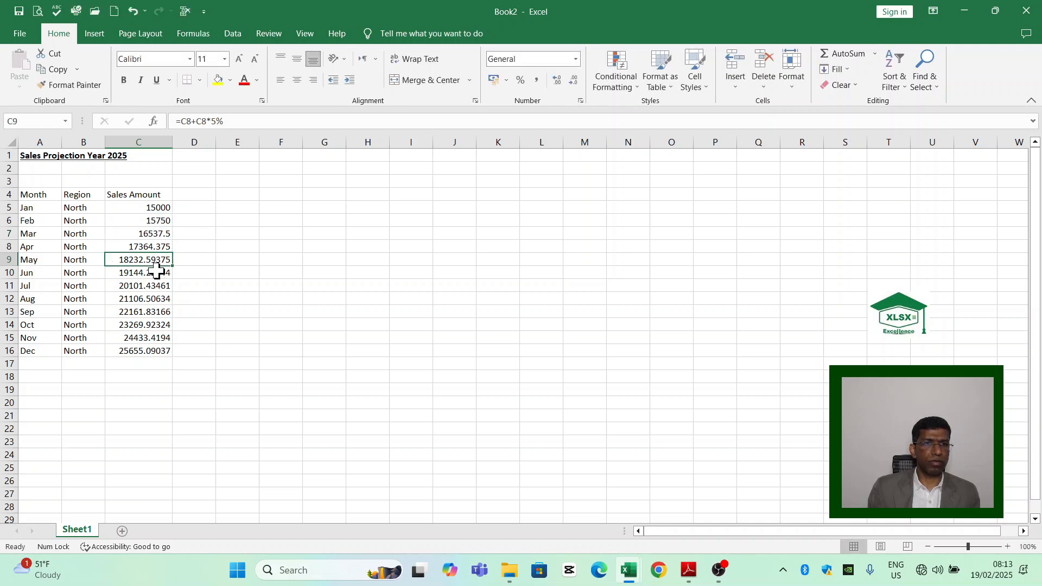
double_click(150, 350)
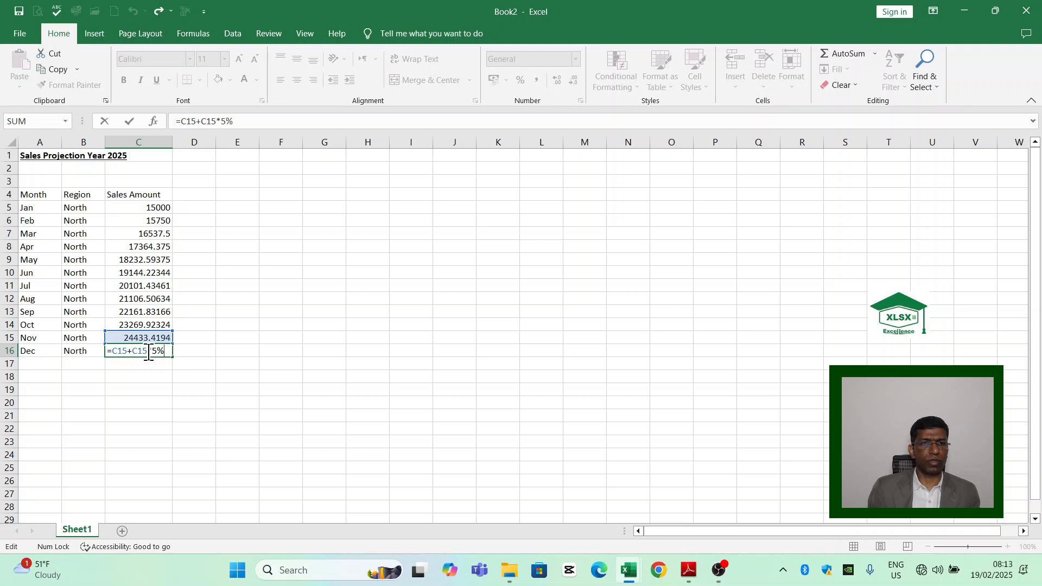
left_click(200, 351)
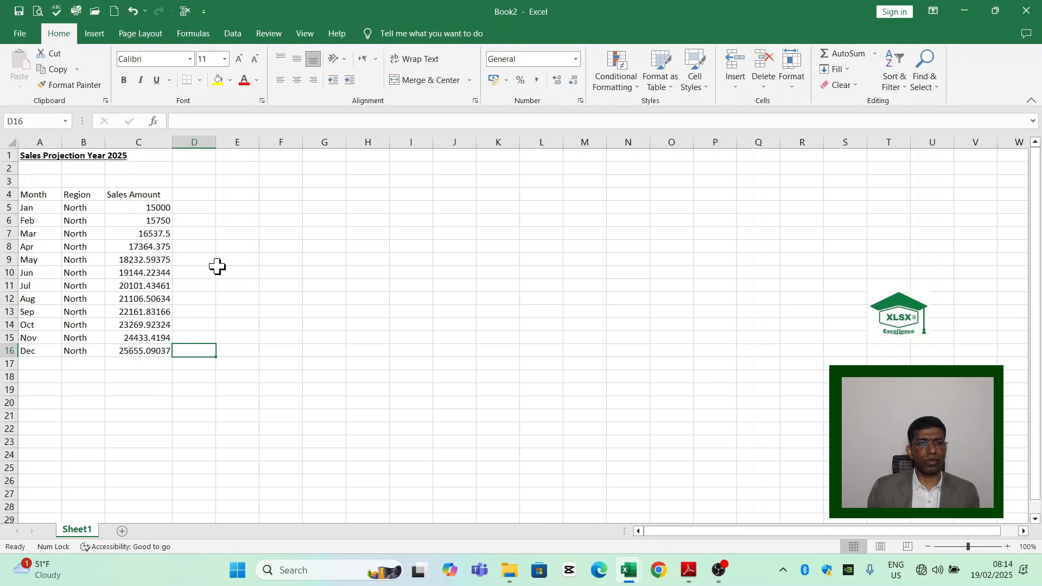
Step: Review the monthly sales amounts row by row from December back up to January
key("Up")
key("Up")
key("Up")
key("Up")
key("Up")
key("Up")
key("Up")
key("Up")
key("Up")
key("Up")
key("Up")
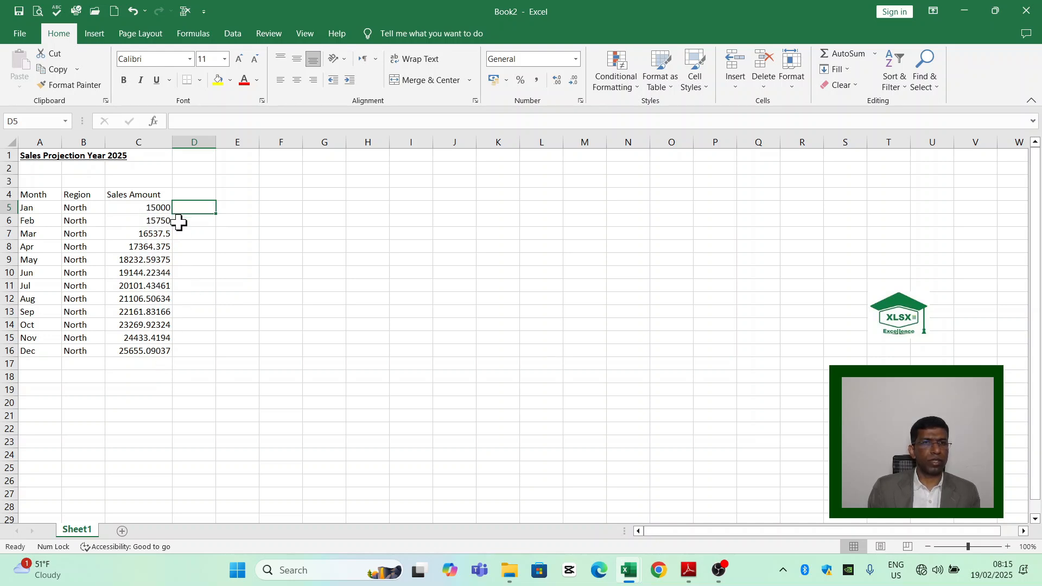
Step: Format the sales amounts in C5:C16 as Number with a thousands separator and 0 decimal places
left_click_drag(150, 209, 141, 351)
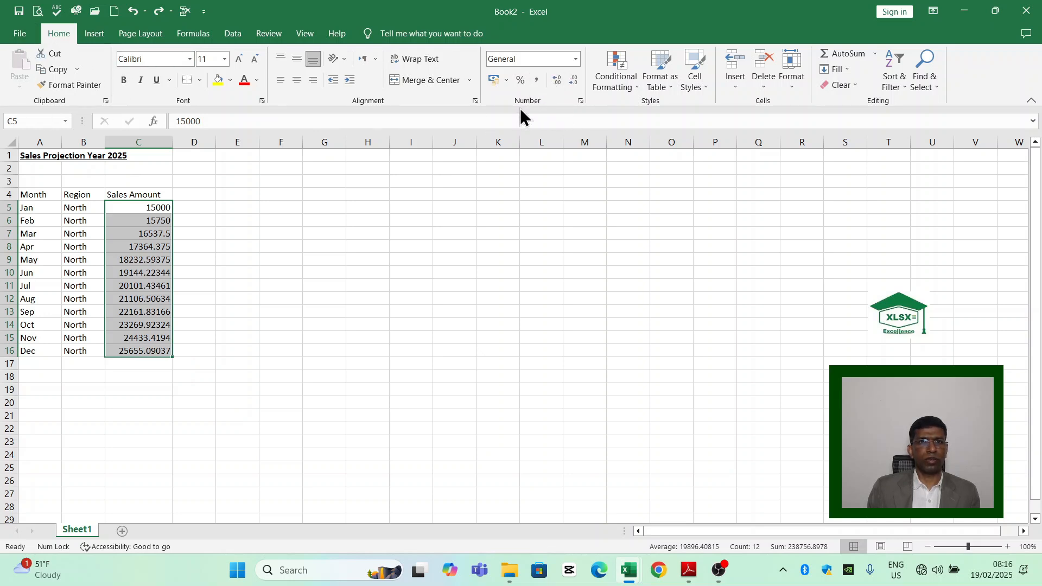
left_click(577, 58)
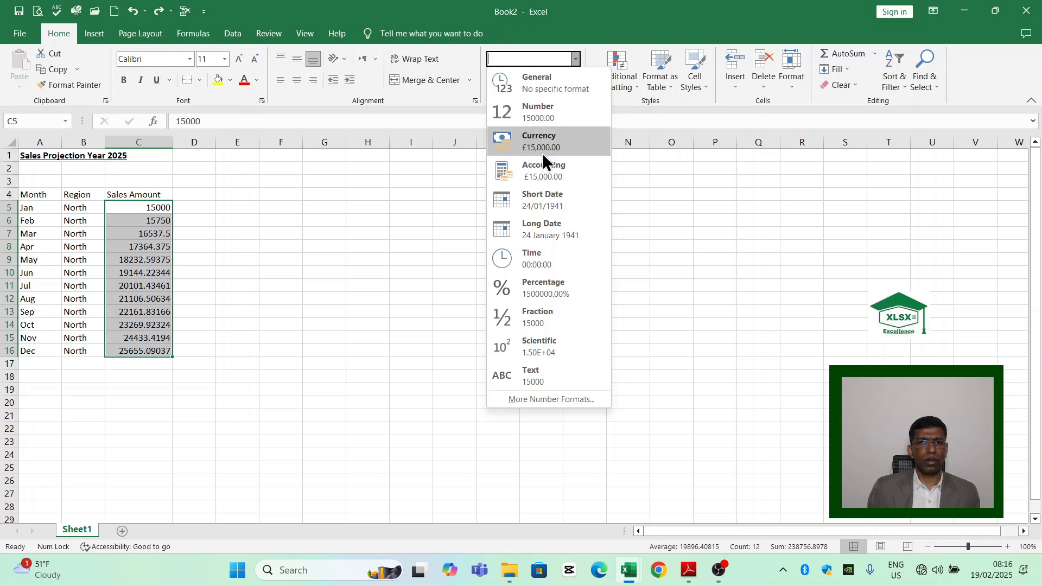
left_click(534, 399)
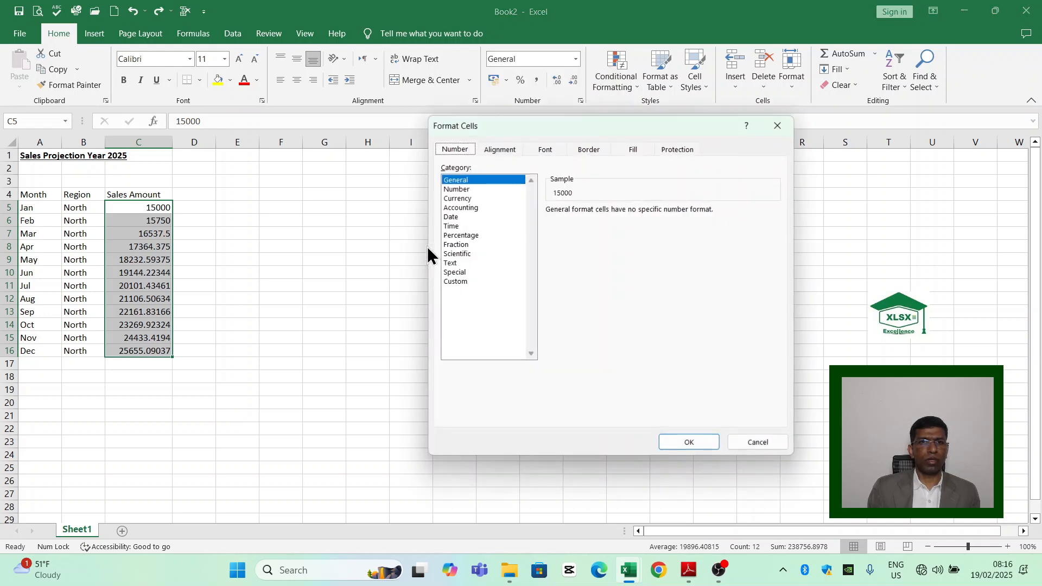
left_click(465, 189)
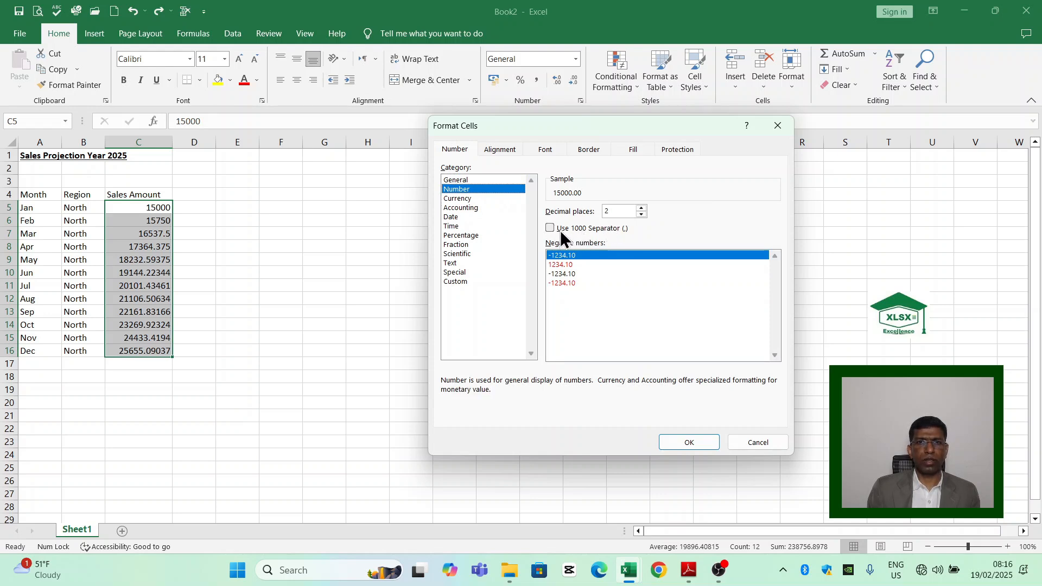
left_click(550, 228)
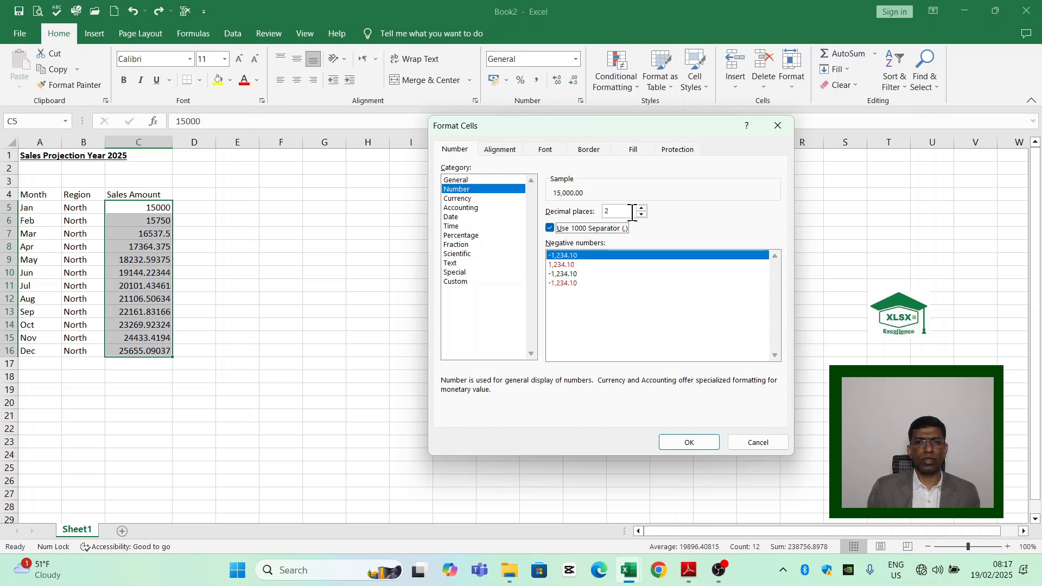
left_click(642, 214)
left_click(641, 215)
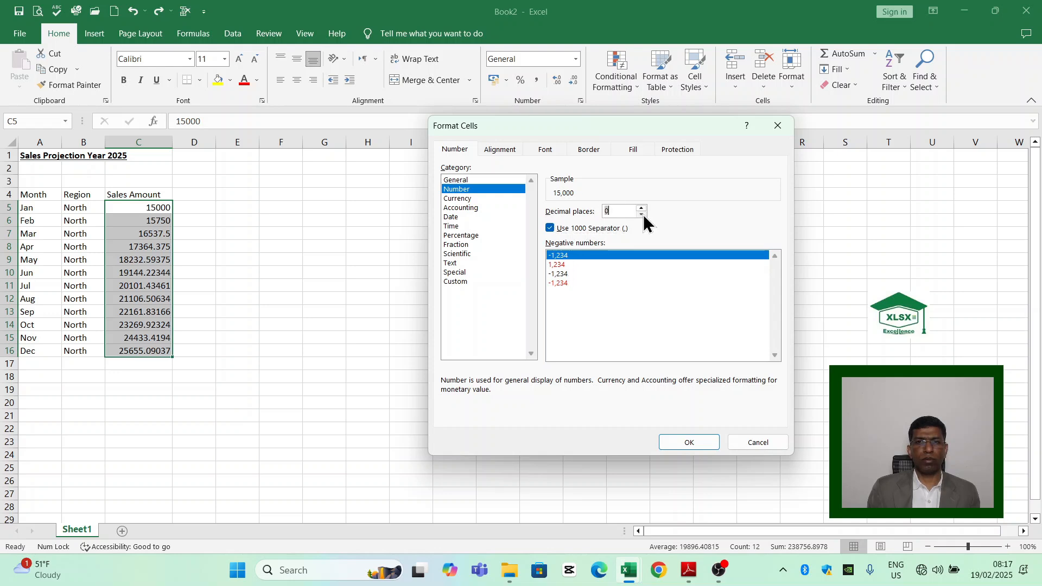
left_click(696, 445)
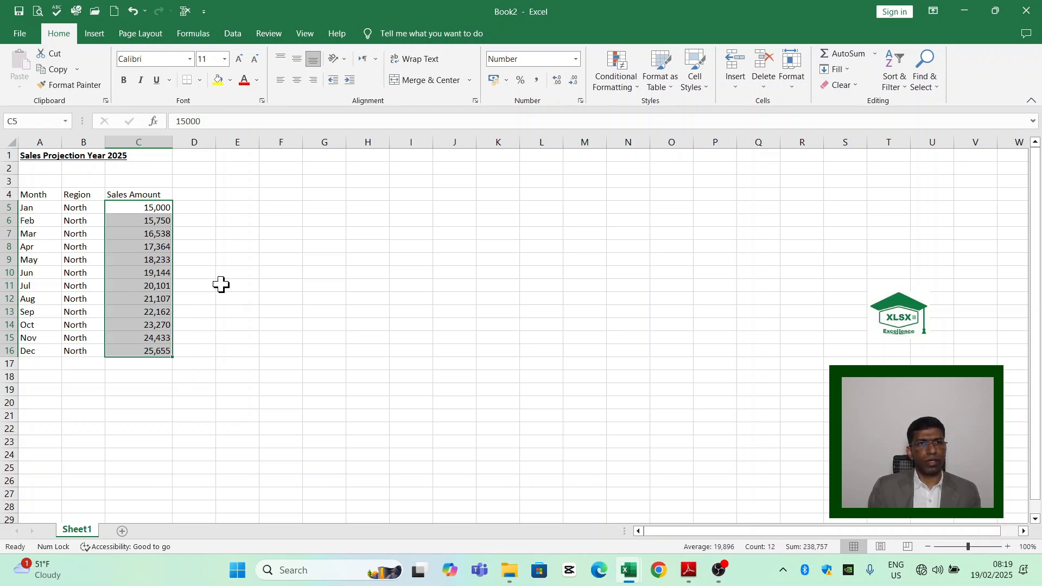
Step: Convert the range A4:C16 into a table that has headers
left_click_drag(40, 196, 154, 349)
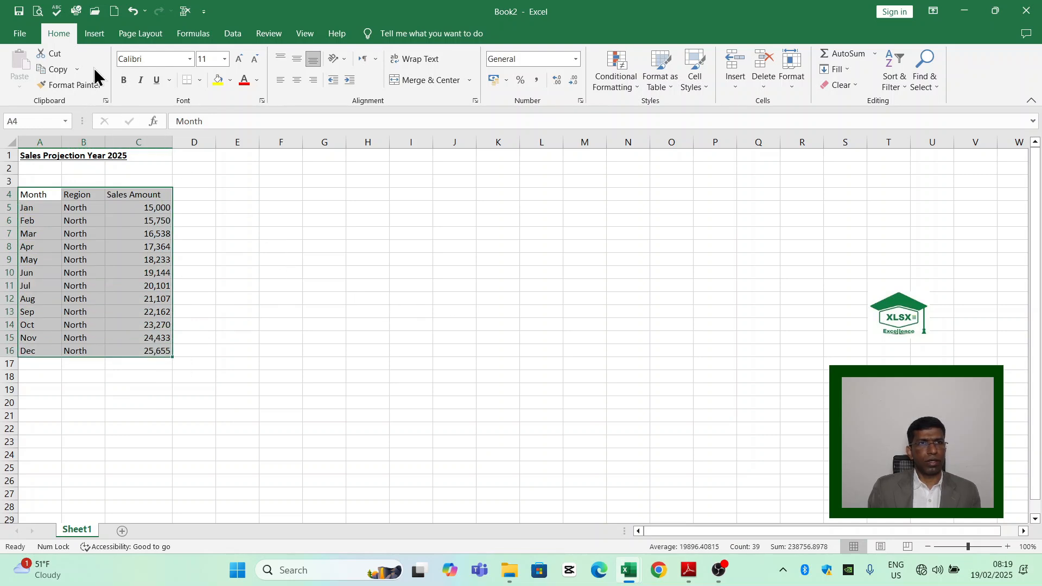
left_click(95, 35)
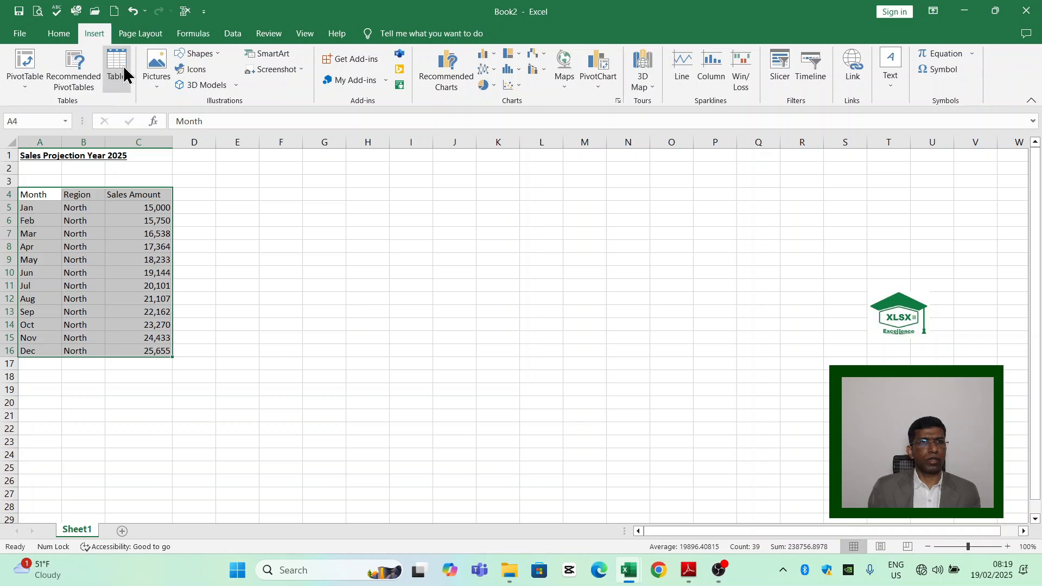
left_click(119, 63)
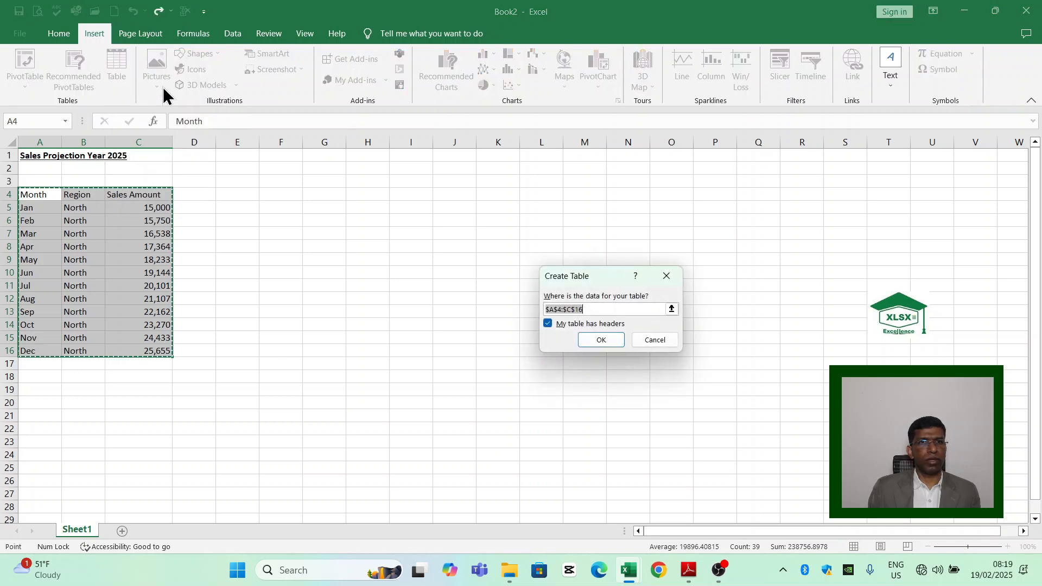
left_click(601, 341)
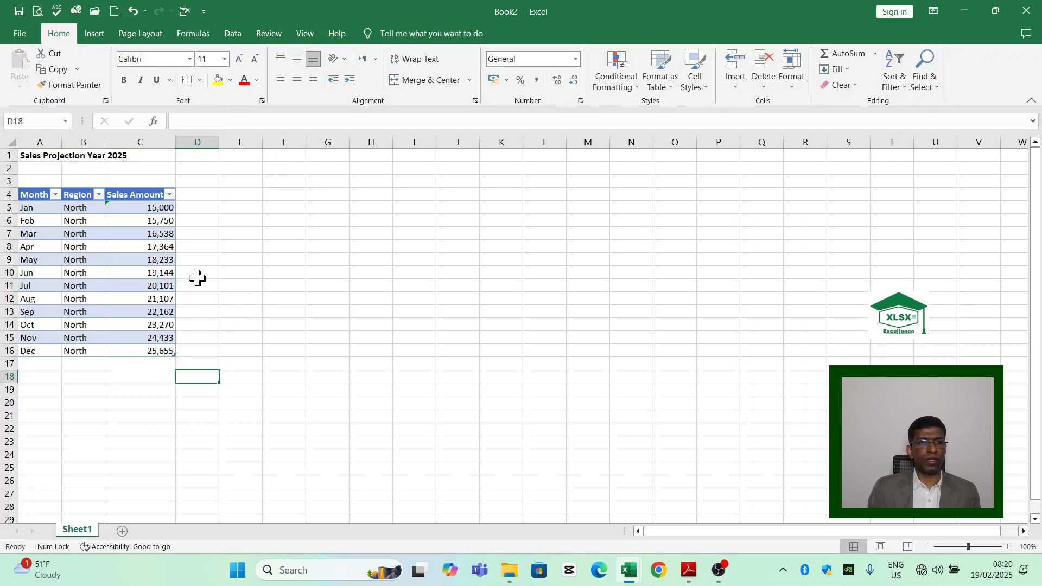
Step: Apply the table style with a black header row and grey banded rows to the sales table
left_click(155, 262)
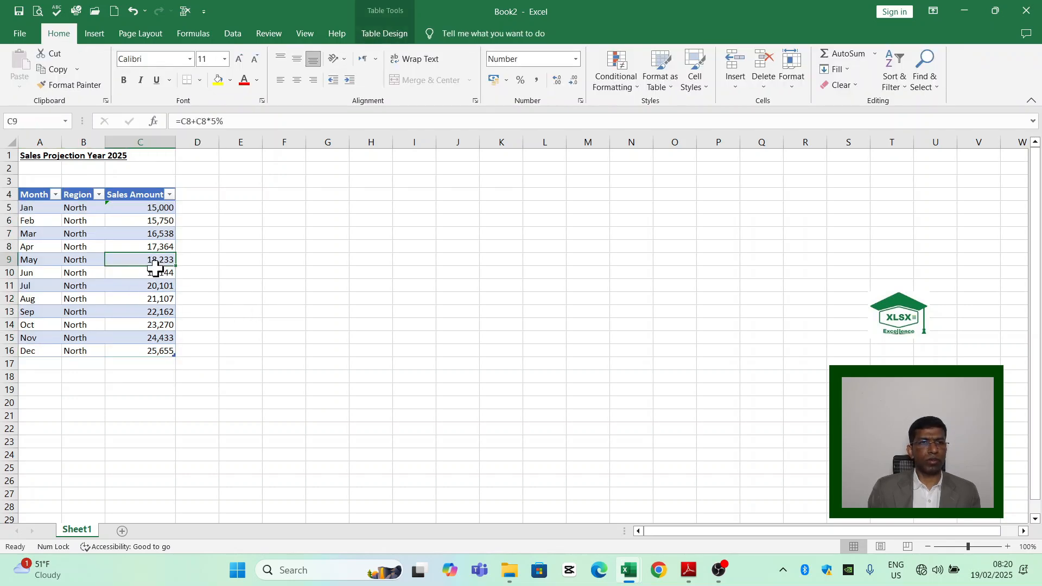
left_click(385, 33)
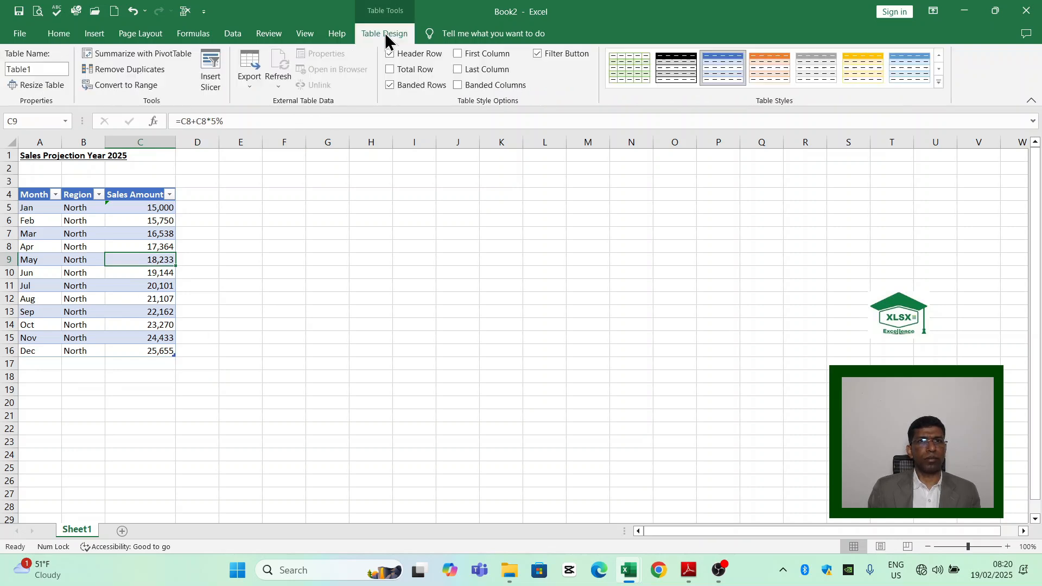
left_click(679, 70)
left_click(197, 247)
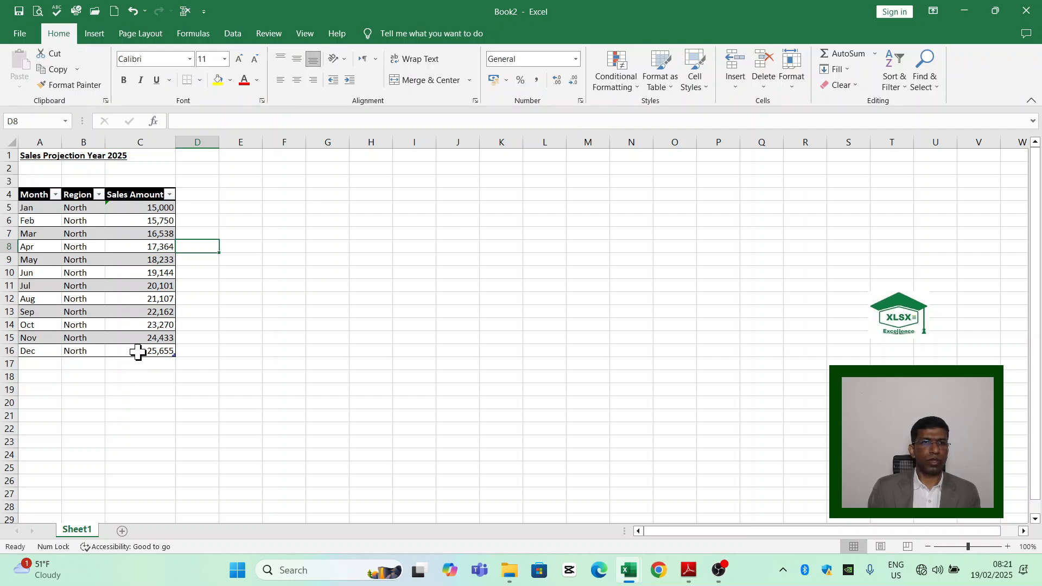
Step: Add a total row to the sales table
left_click(156, 311)
left_click(367, 36)
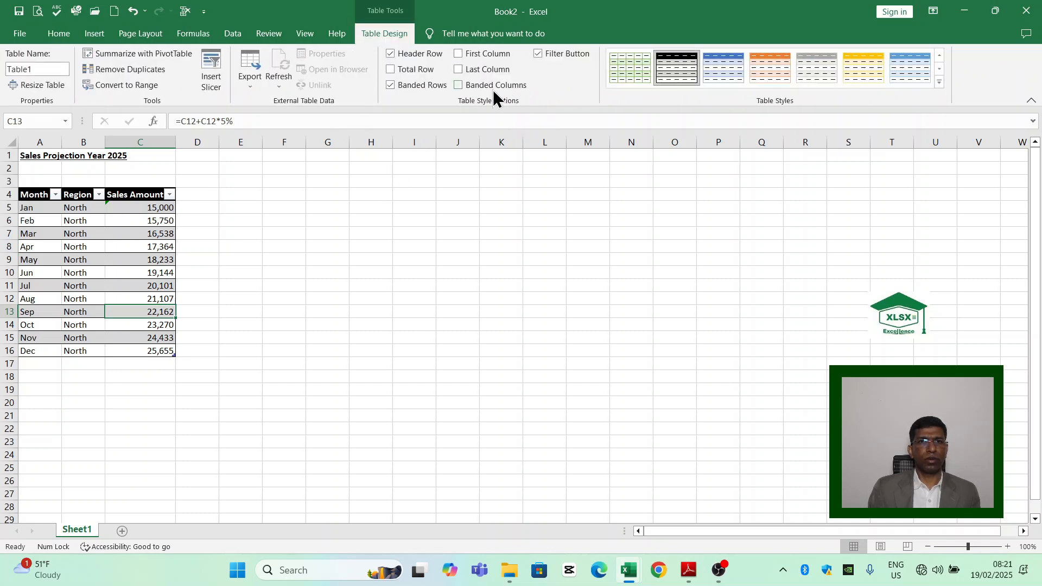
left_click(391, 69)
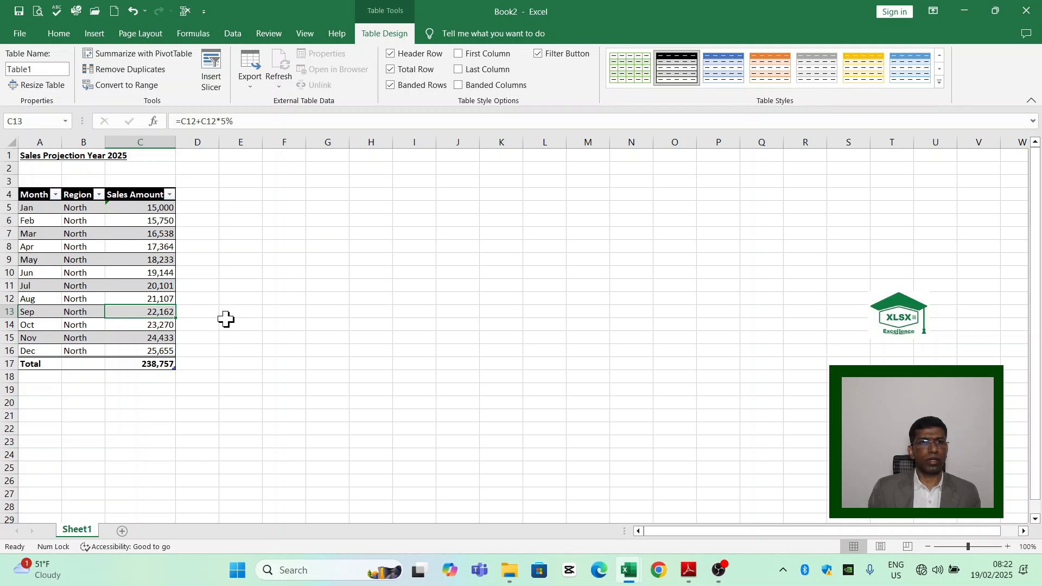
Step: Insert the recommended Clustered Column chart of the sales amounts by month
left_click(91, 33)
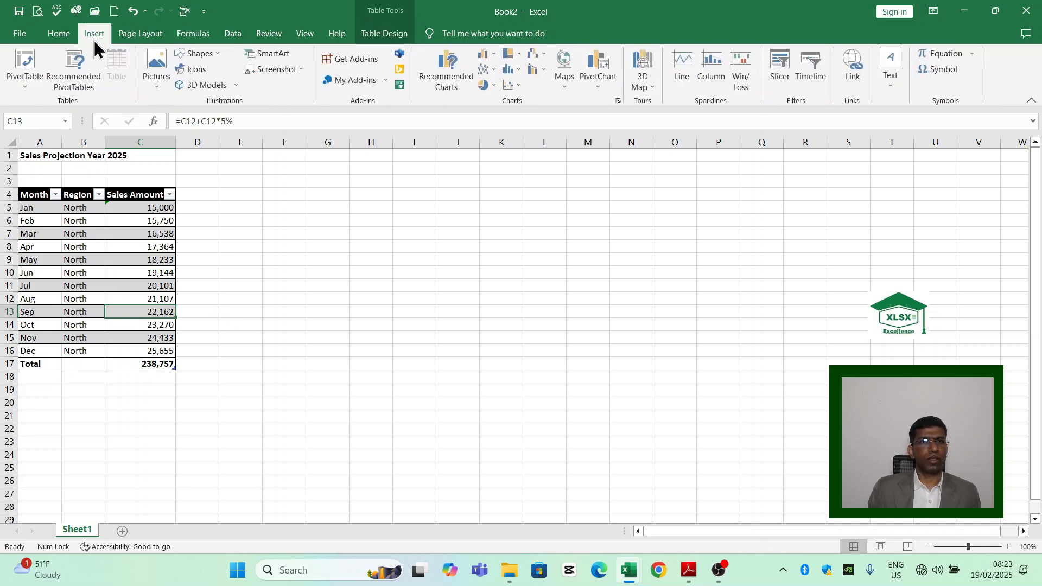
left_click(448, 86)
left_click(390, 239)
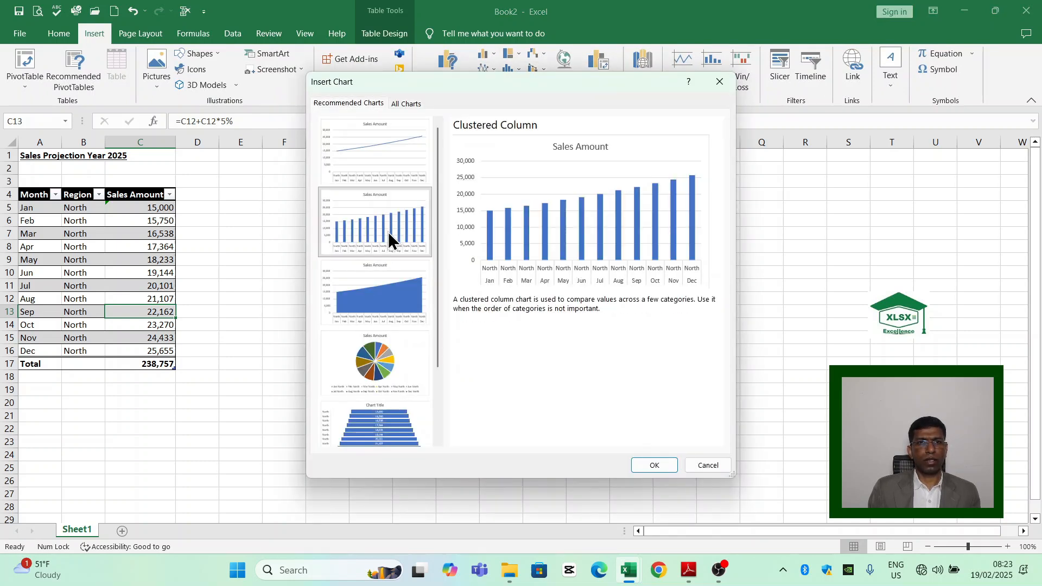
left_click(654, 466)
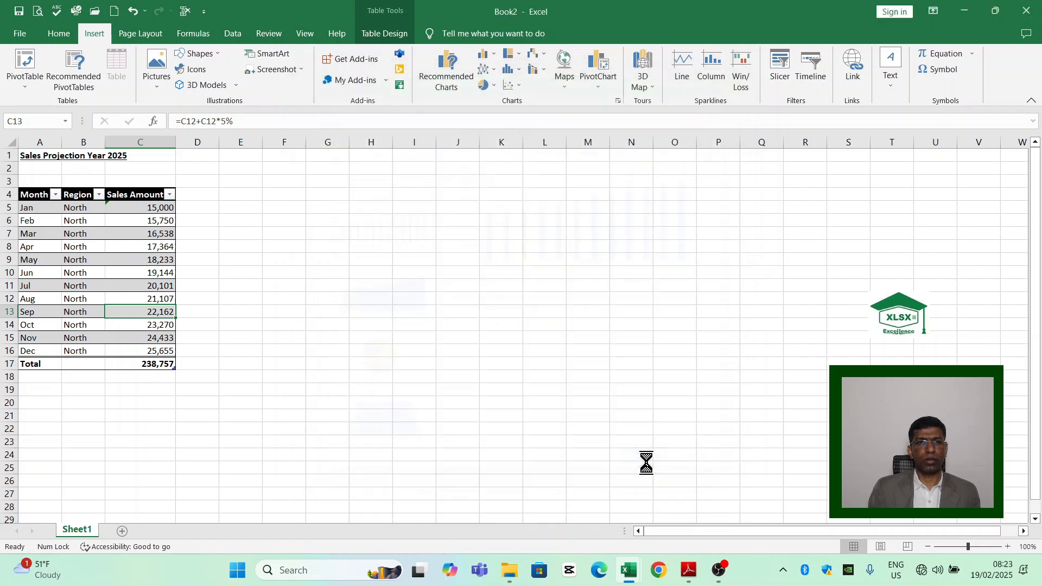
left_click(328, 402)
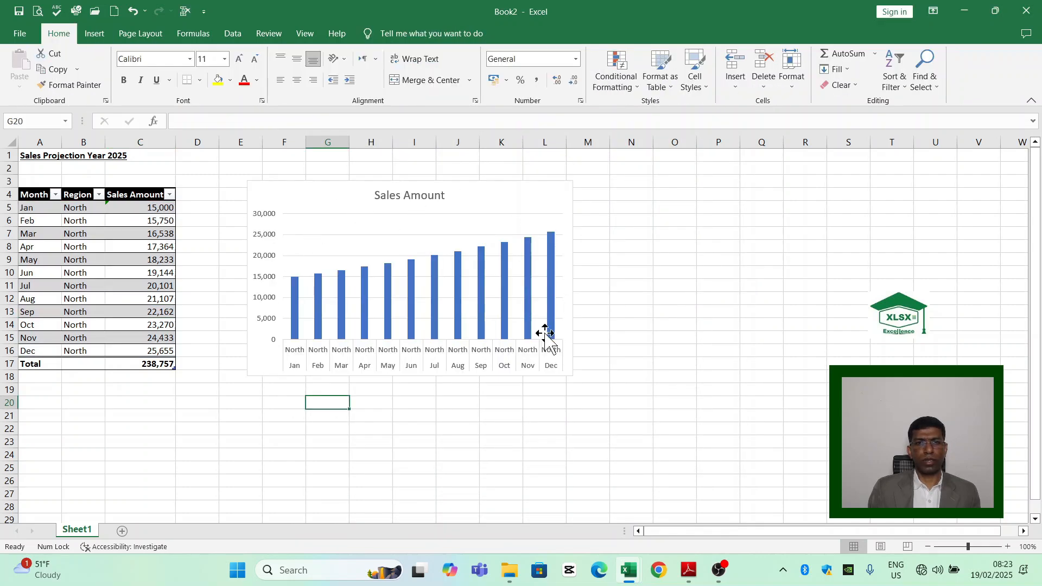
left_click(673, 260)
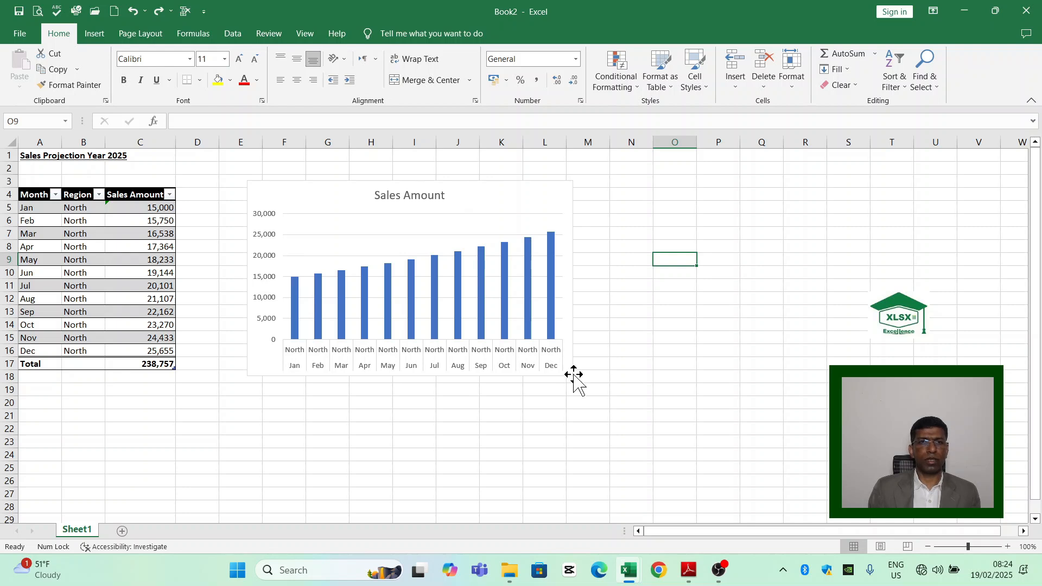
Step: Try the chart style with a grey gradient background and white data labels on the sales chart
left_click(527, 204)
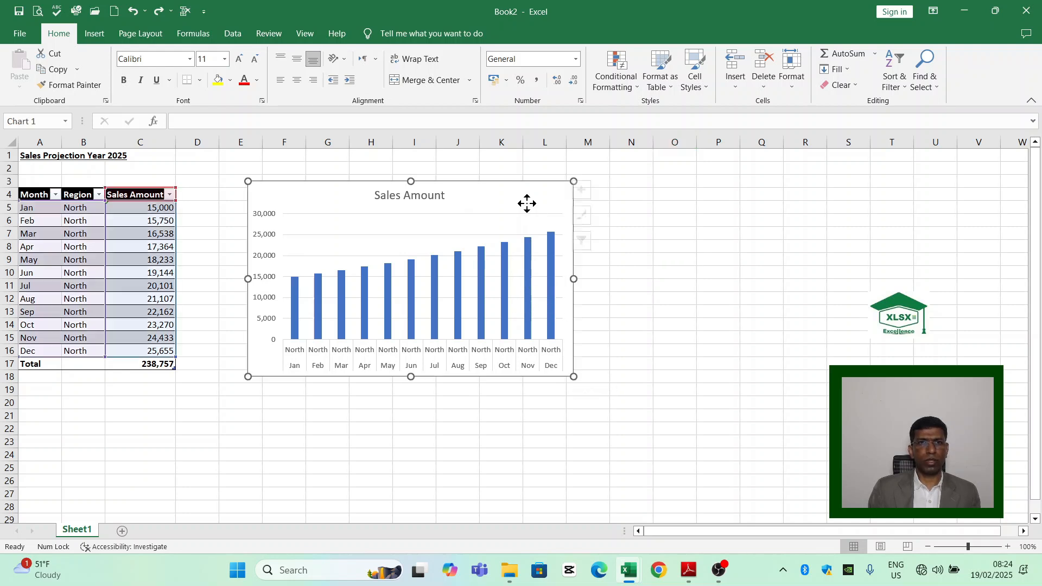
left_click(396, 35)
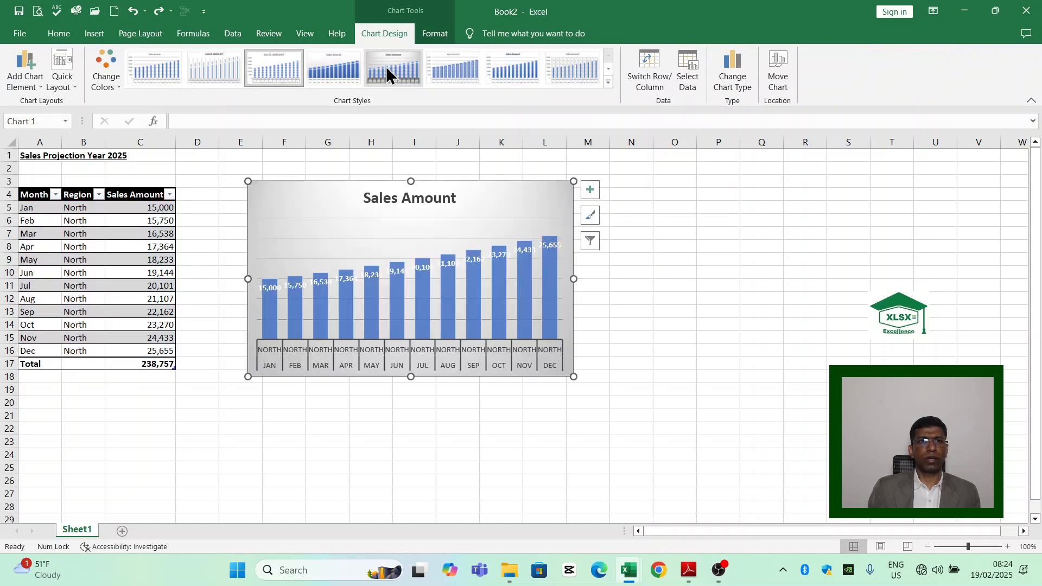
left_click(386, 66)
left_click(367, 415)
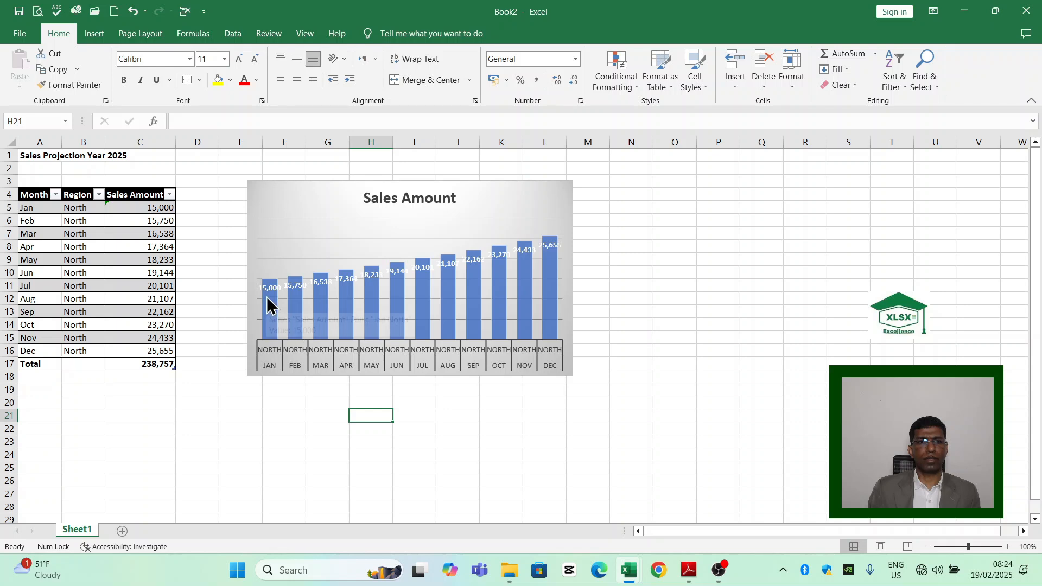
Step: Apply the white chart style with thin columns, an uppercase title and vertical data labels to the sales chart
left_click(503, 214)
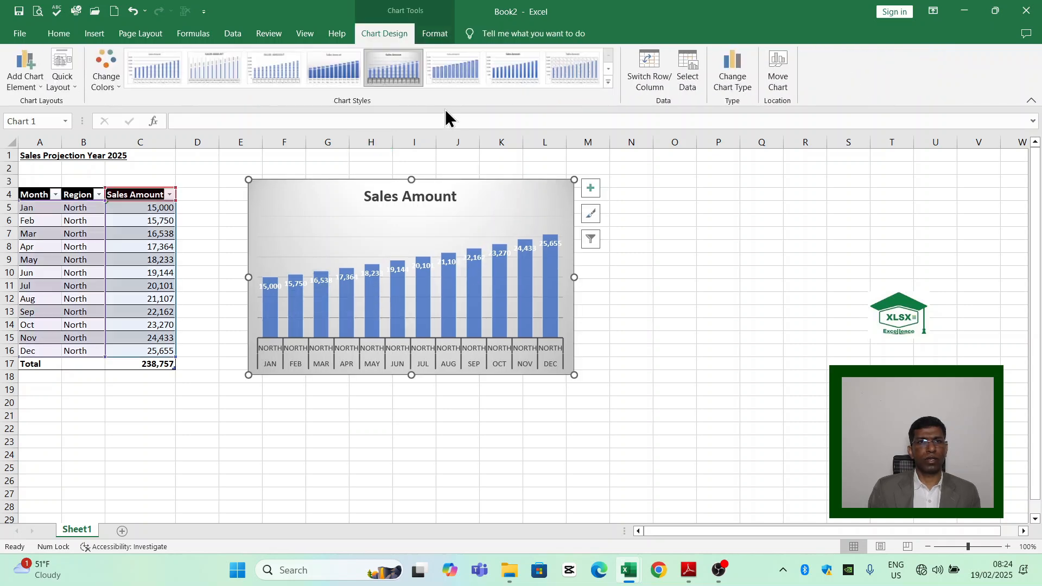
left_click(282, 68)
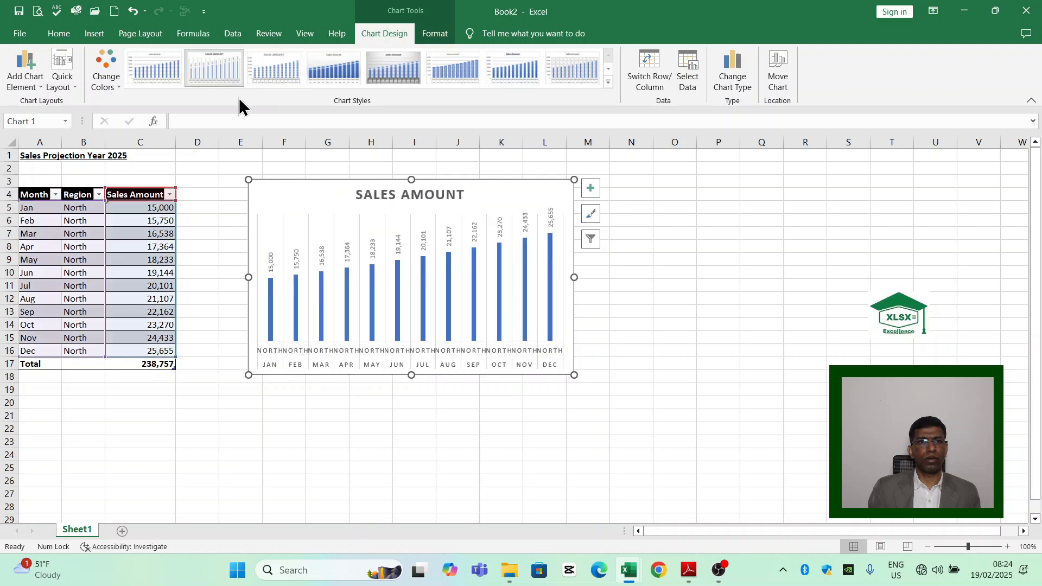
left_click(672, 247)
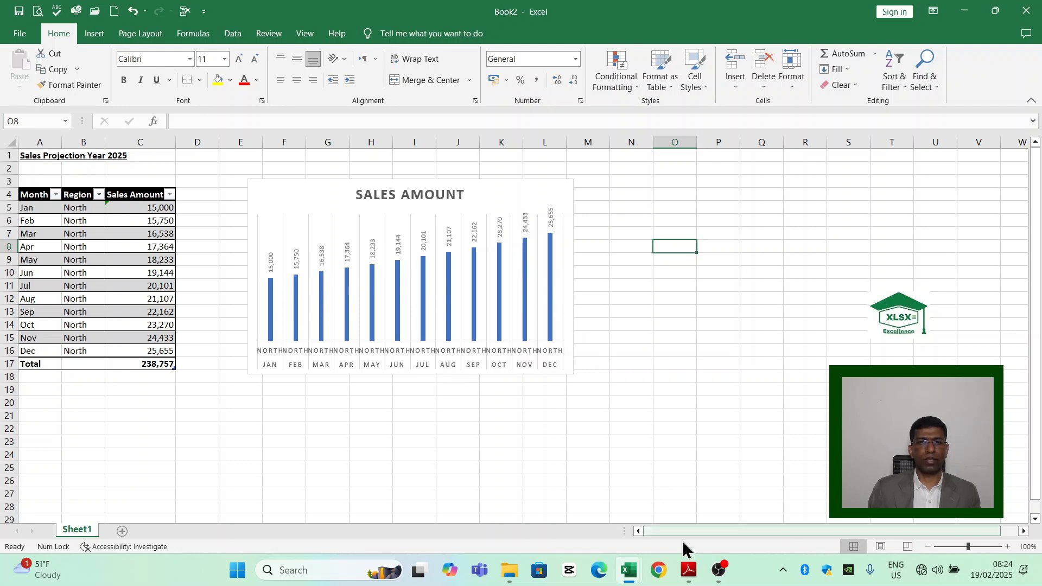
Step: Set the font size of the Sales Projection Year 2025 title in A1 to 14
key("ctrl+Home")
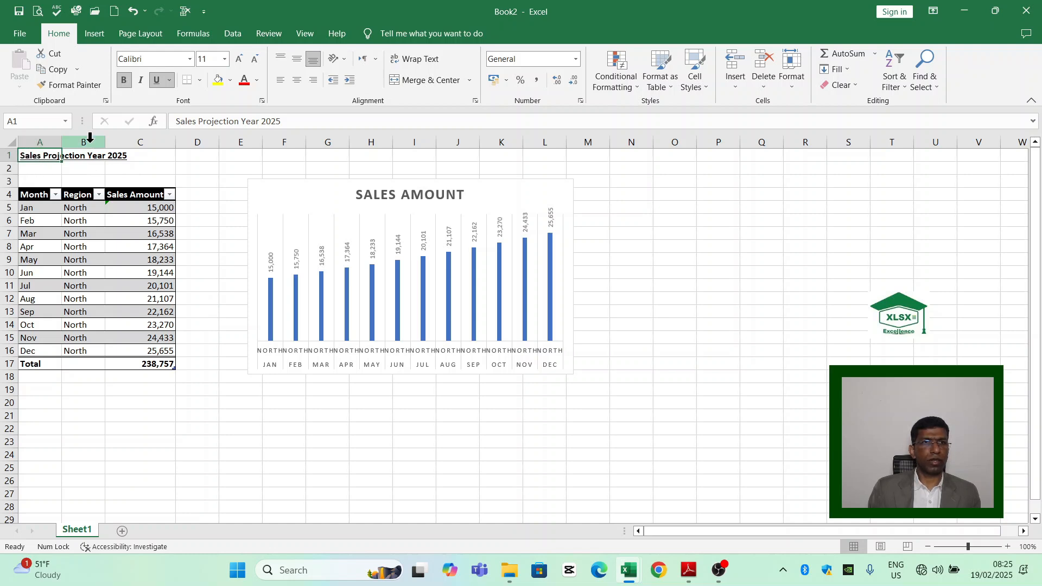
left_click(225, 58)
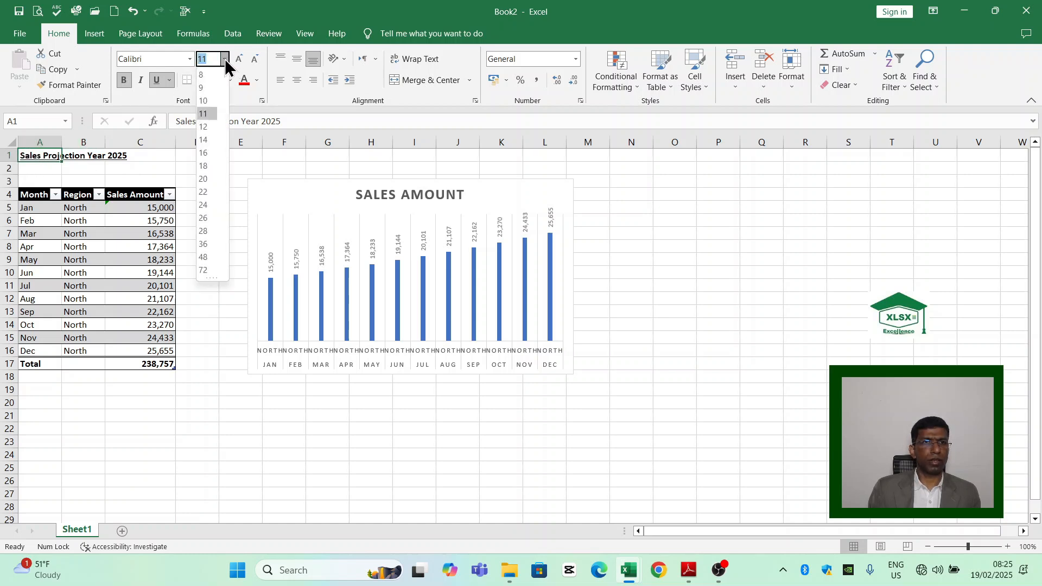
left_click(203, 139)
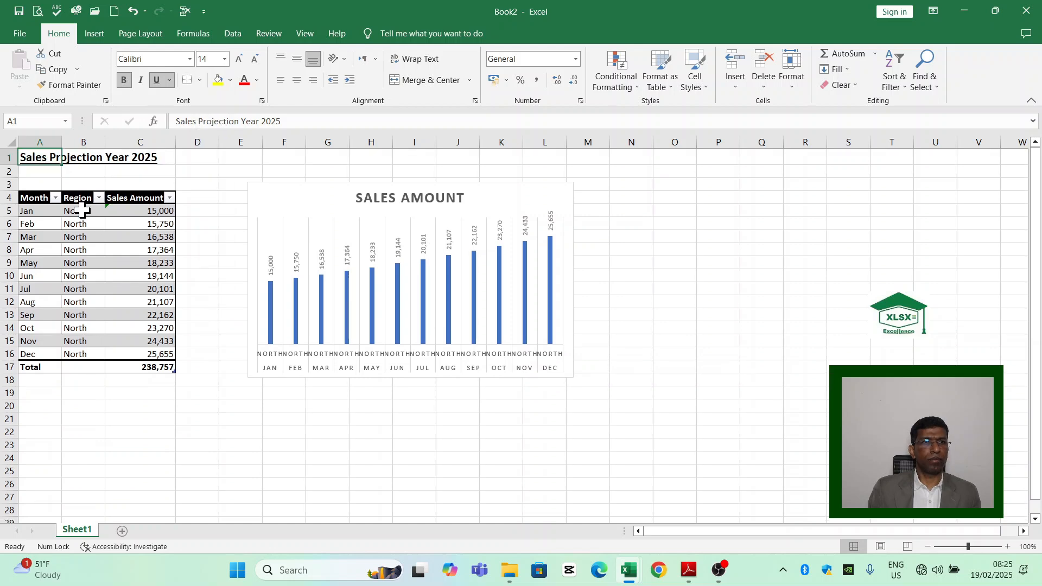
Step: Move the sheet title from A1 down to A2 and enter ABC Company in A1
left_click_drag(42, 165, 44, 177)
left_click(44, 155)
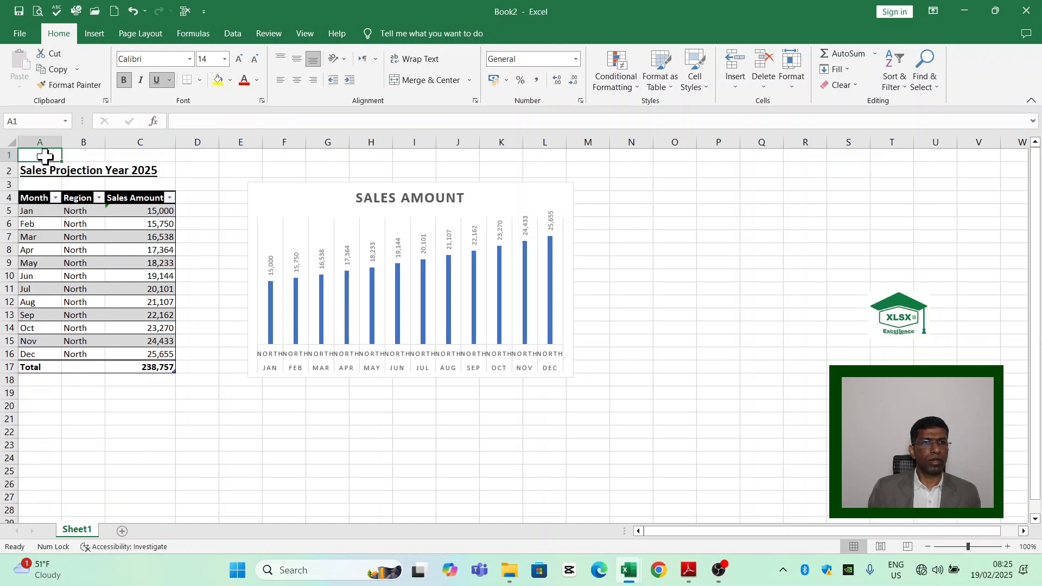
type("ABC")
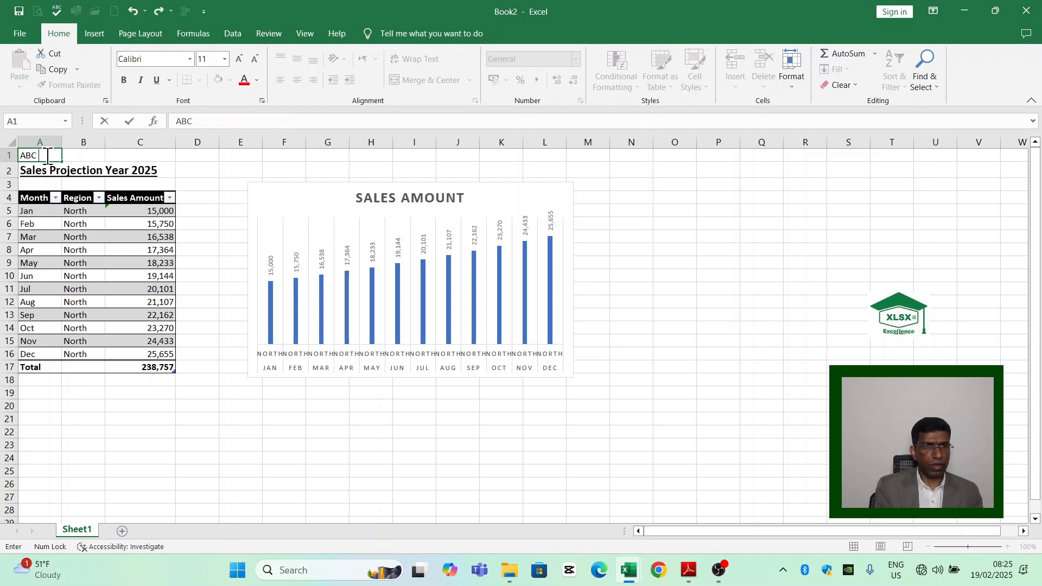
type(" Compan")
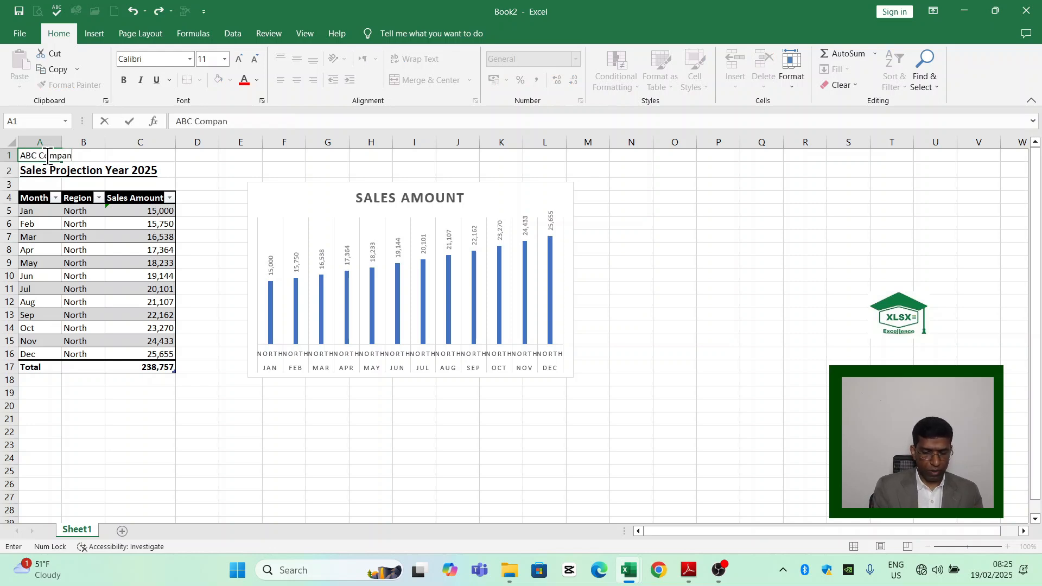
type("y")
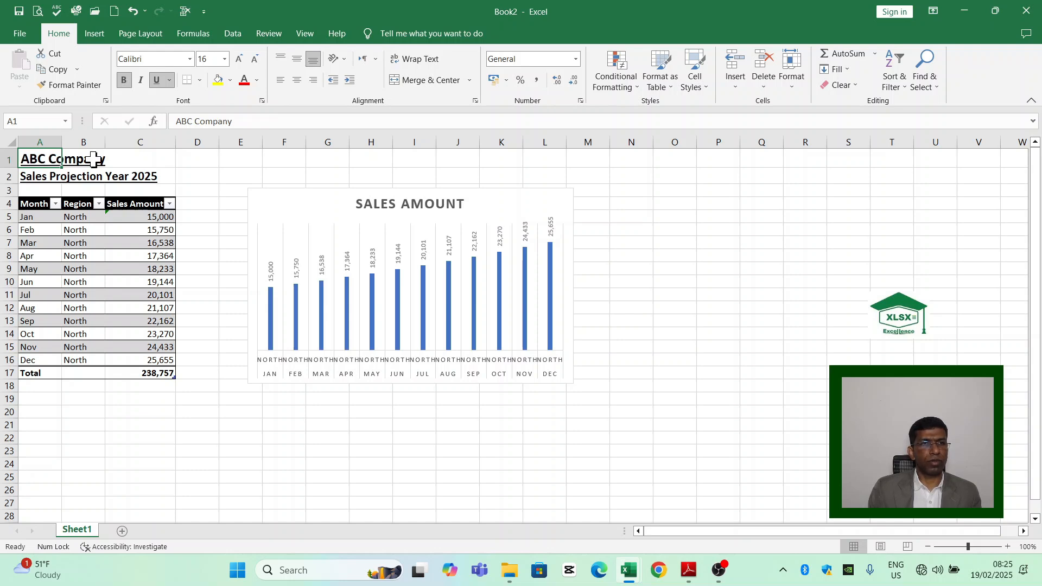
Step: Set the font colour of the ABC Company title in A1 to a darker theme green
left_click(257, 78)
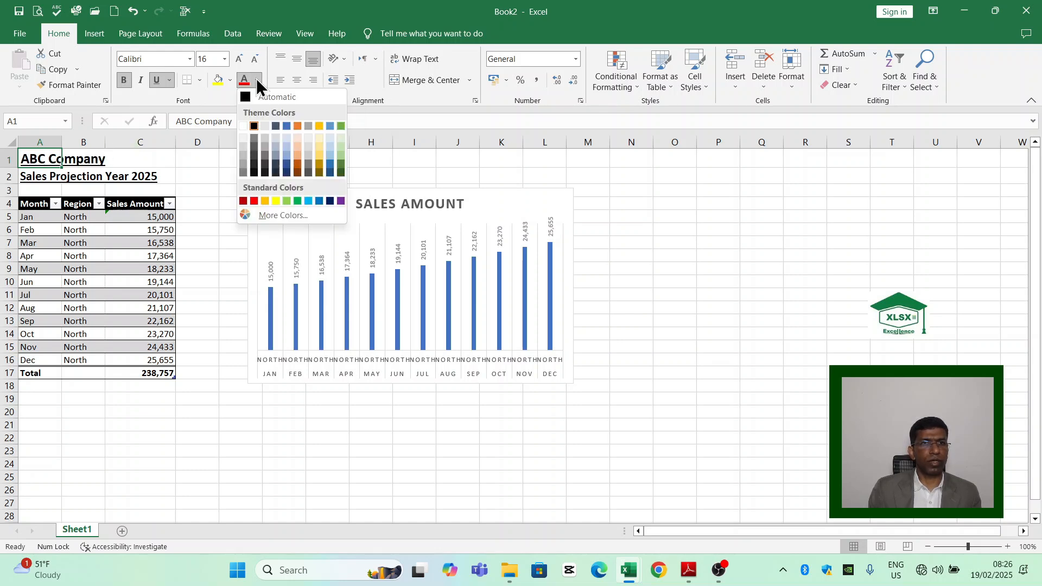
left_click(340, 167)
left_click(241, 173)
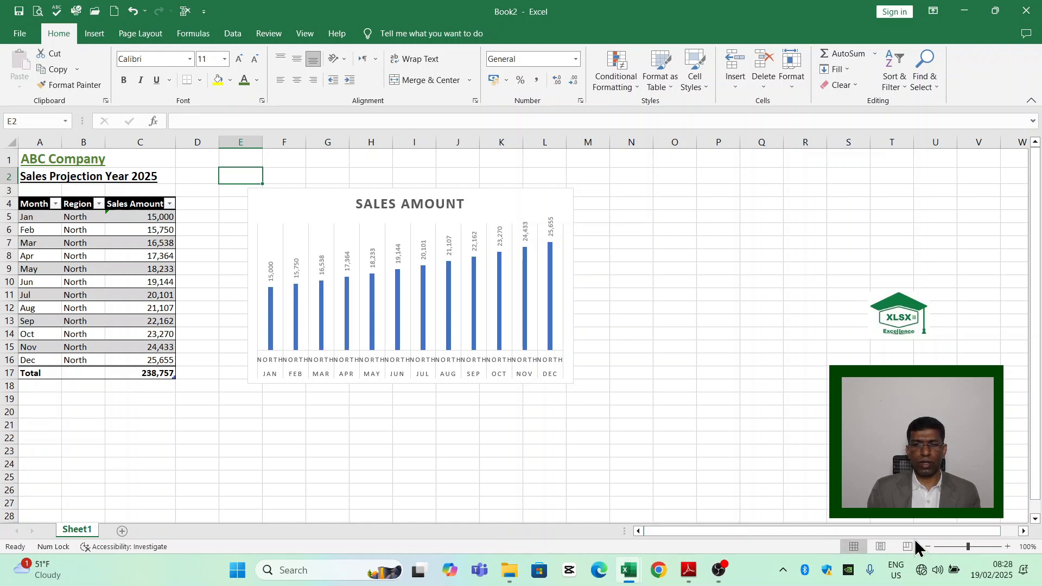
Step: Show the sheet in Page Layout view and set the page orientation to landscape
left_click(882, 547)
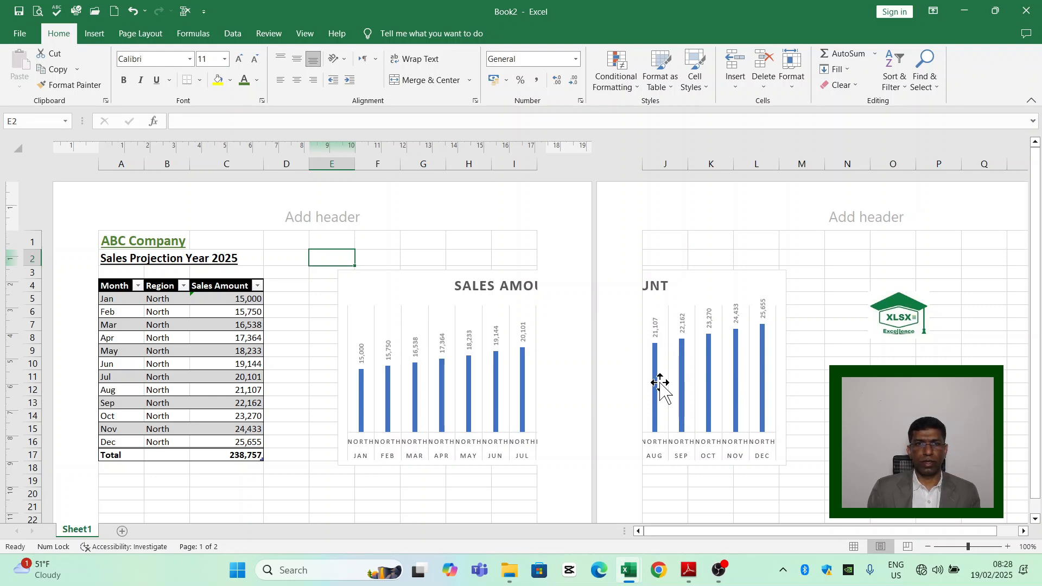
left_click(144, 34)
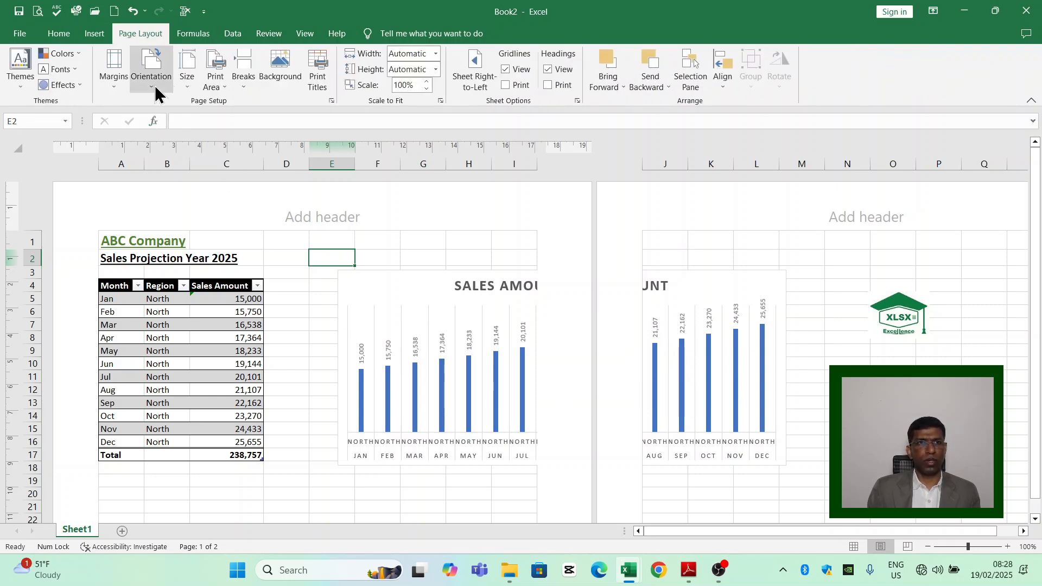
left_click(155, 86)
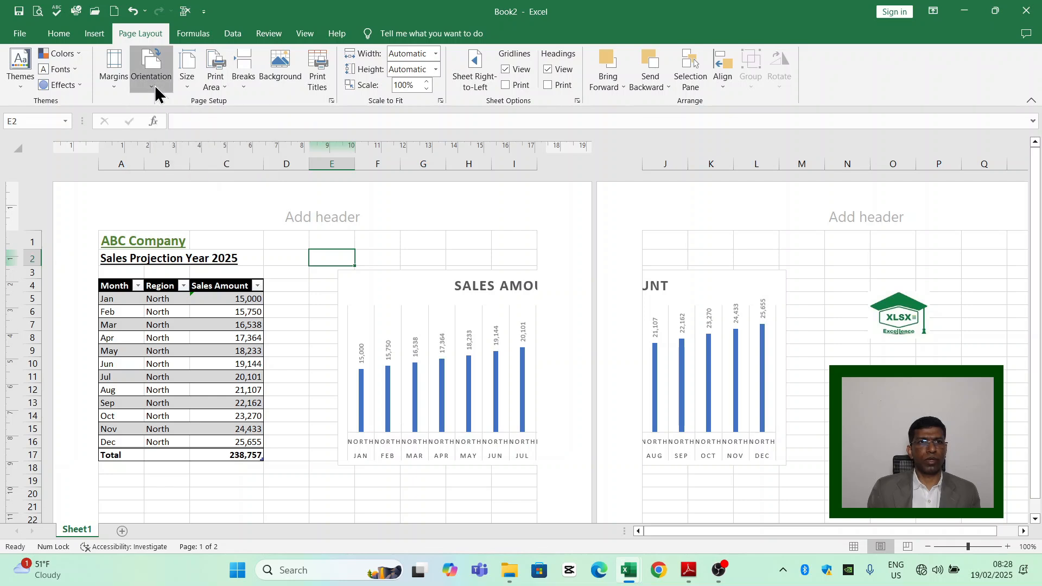
left_click(163, 139)
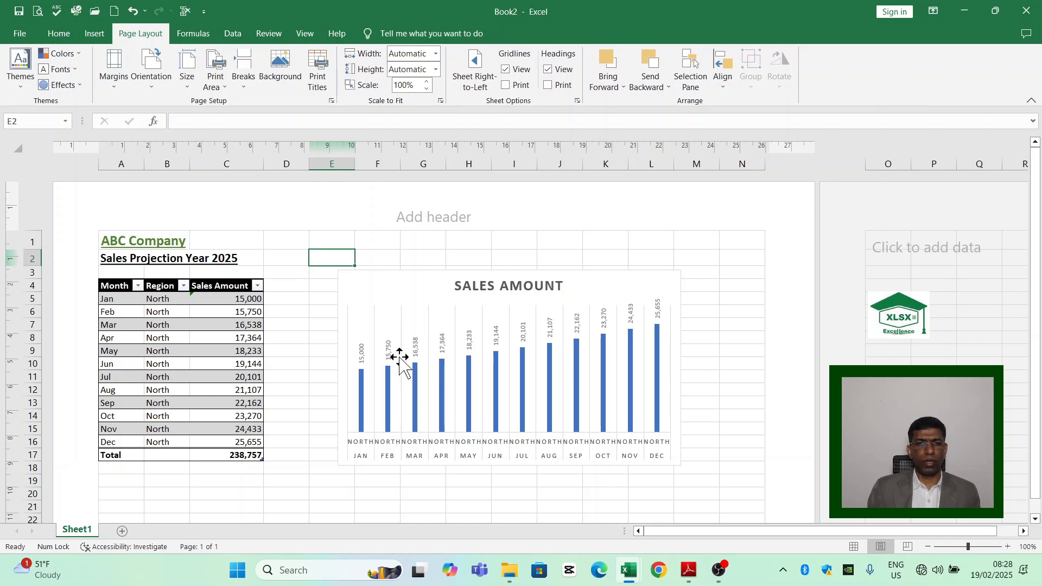
left_click(422, 294)
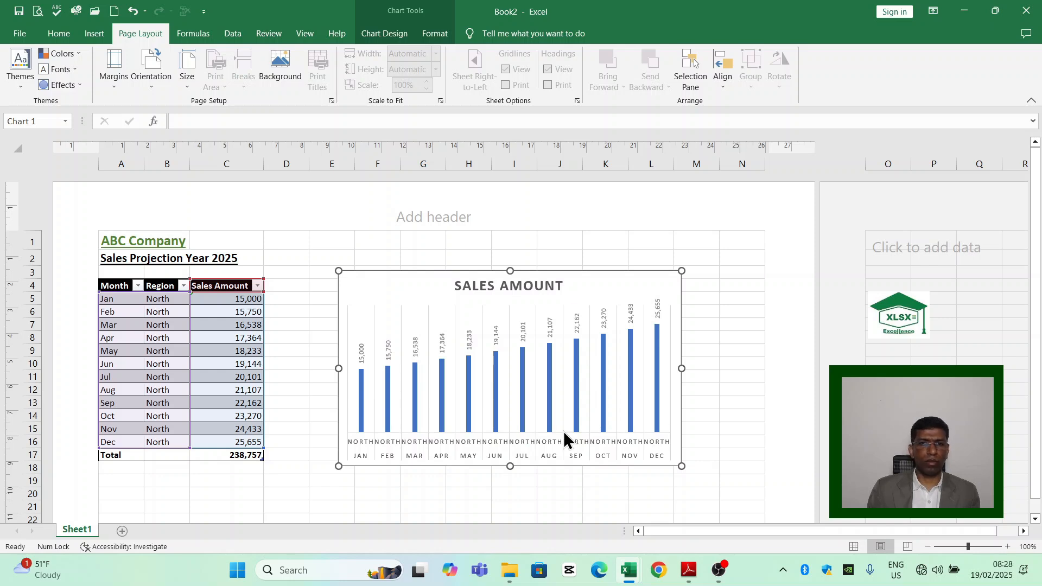
left_click(338, 243)
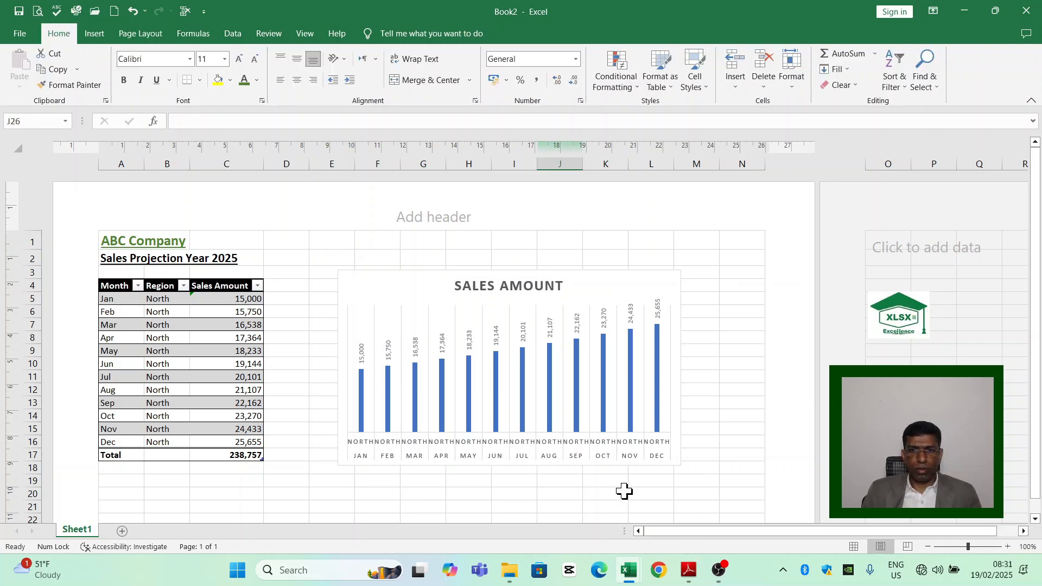
scroll(624, 491, "down", 3)
scroll(624, 489, "up", 3)
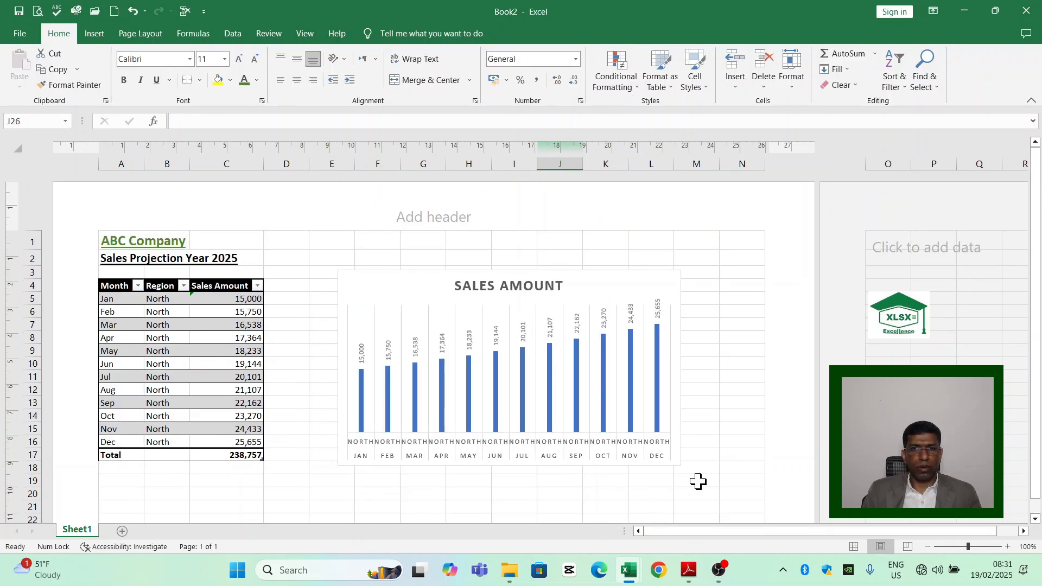
Step: Open the print preview and examine the available printers and the choices for which sheets to print
left_click(22, 34)
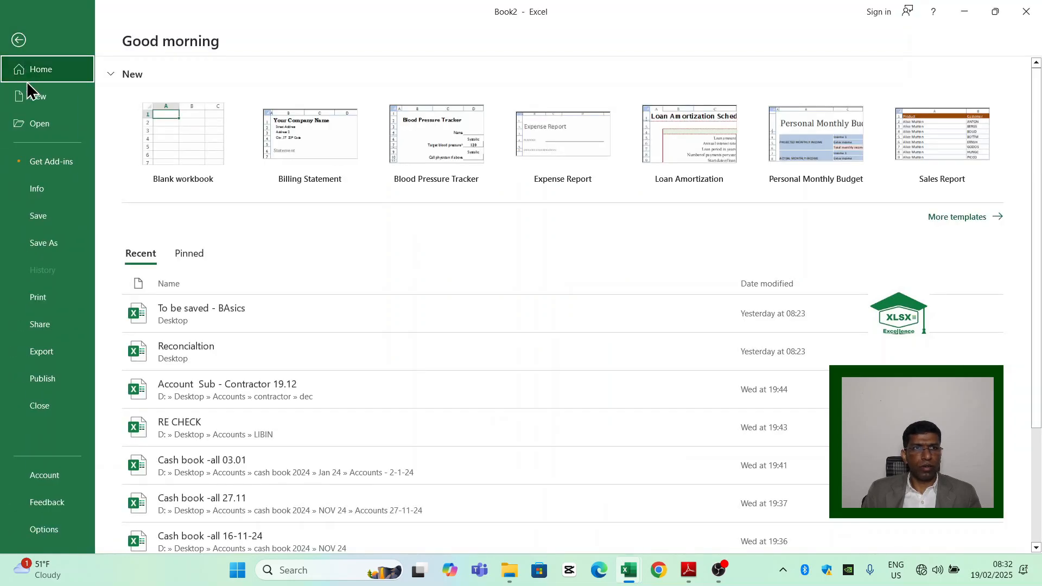
left_click(49, 302)
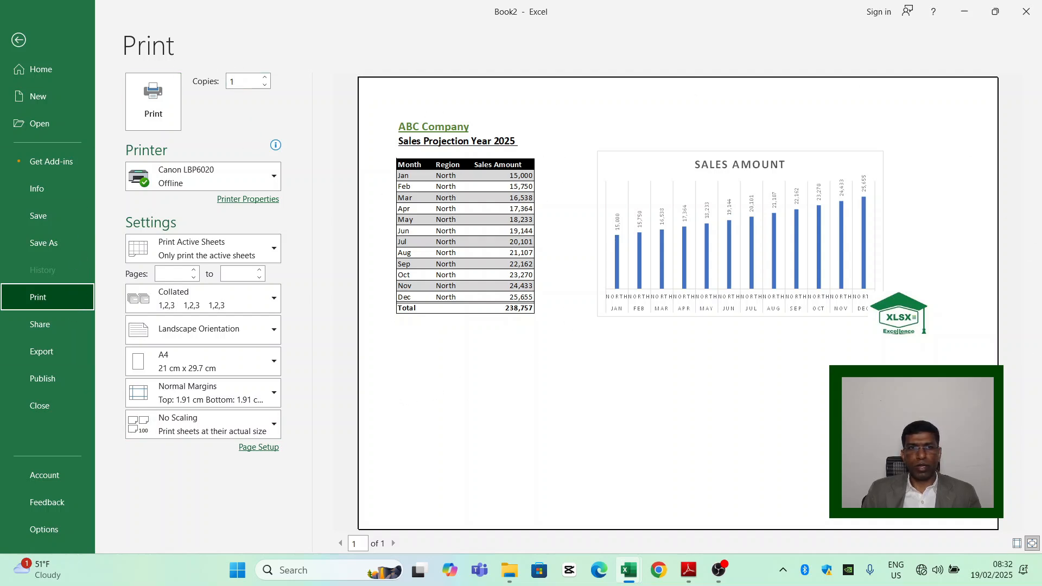
left_click(193, 174)
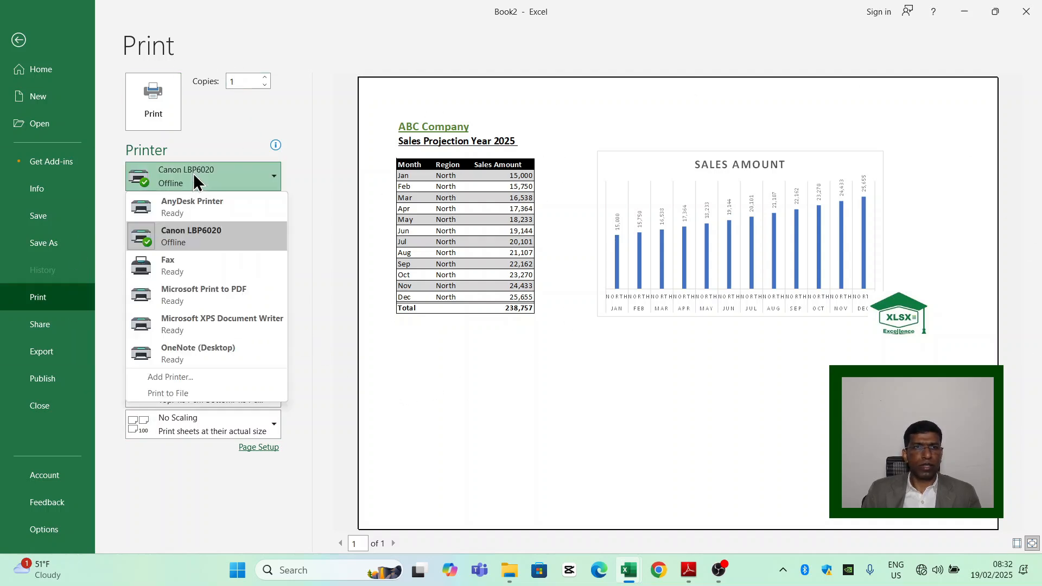
left_click(193, 174)
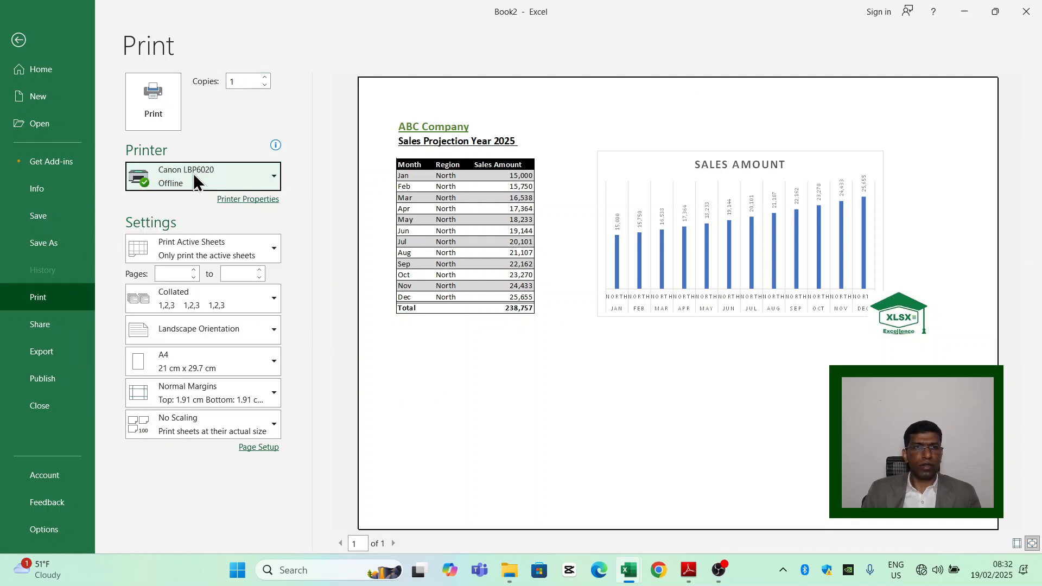
left_click(211, 253)
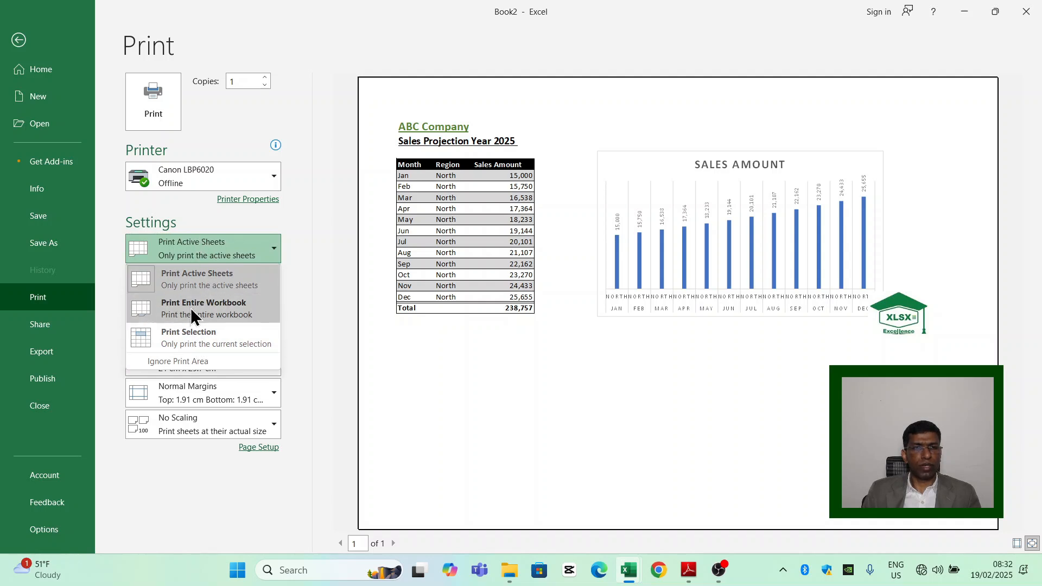
left_click(222, 224)
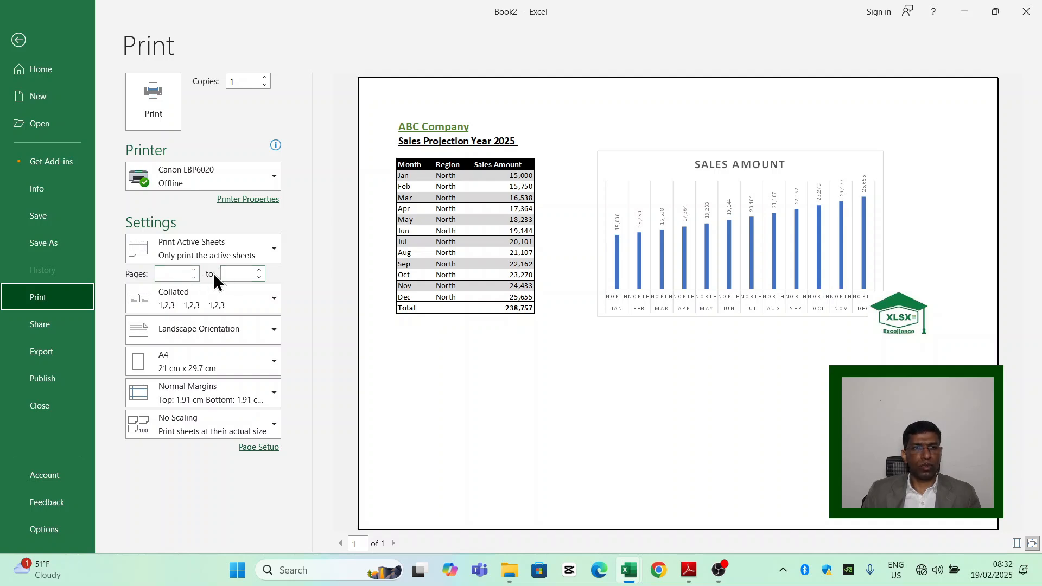
Step: Try portrait orientation in the print settings and return the page to landscape orientation
left_click(200, 325)
left_click(205, 364)
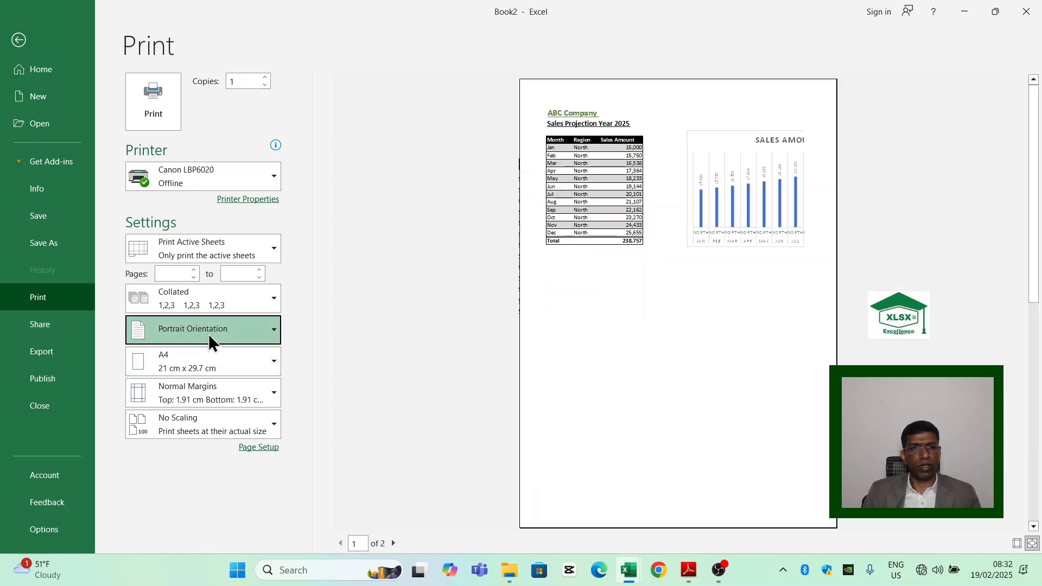
left_click(208, 334)
left_click(203, 389)
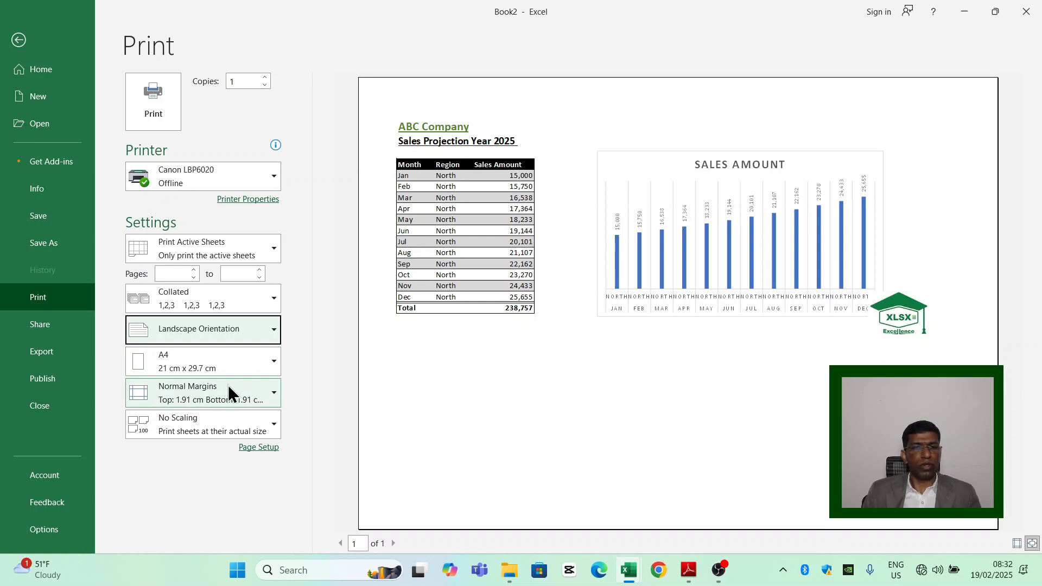
Step: Set the page margins to Wide and print the active sheet
left_click(274, 393)
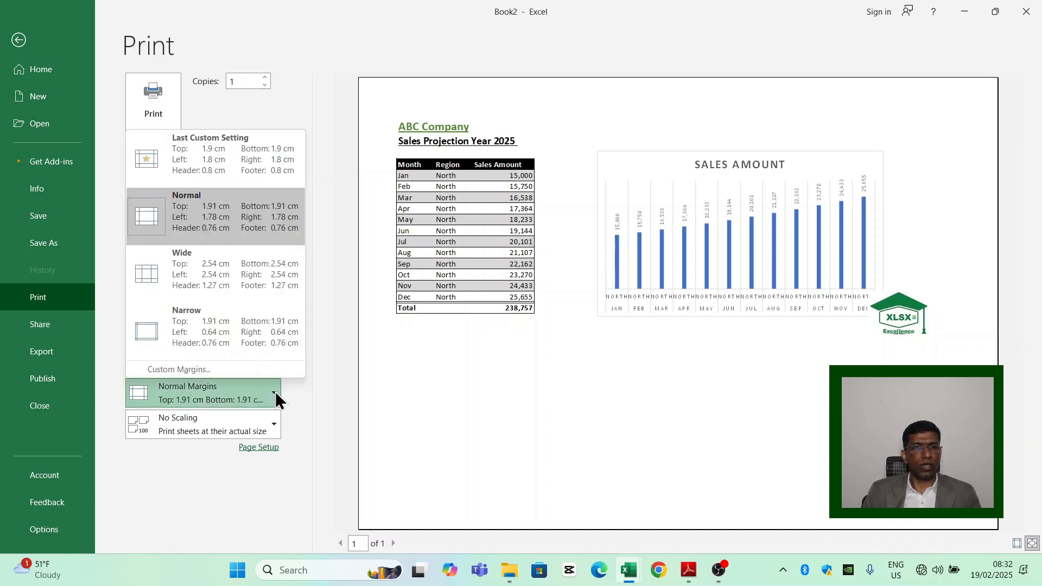
left_click(208, 276)
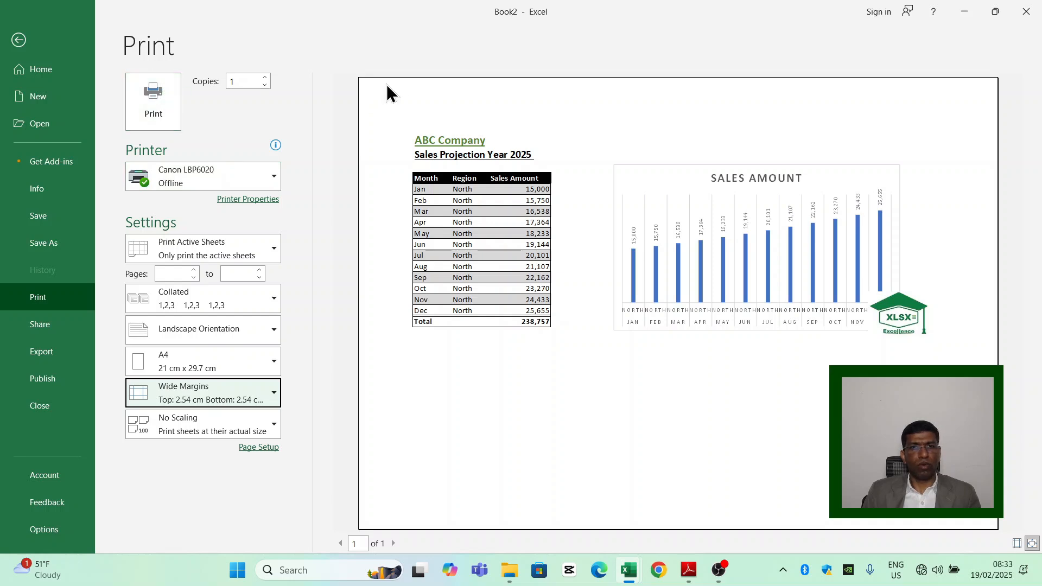
left_click(152, 112)
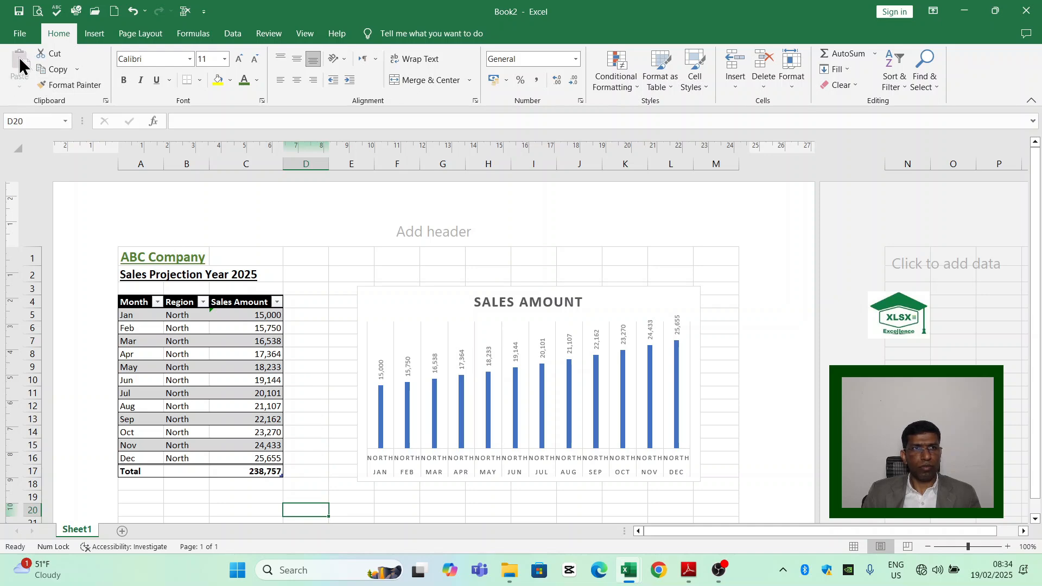
Step: Save the workbook to the Desktop folder as an Excel Workbook named Sales Projection - North - 2025
left_click(22, 34)
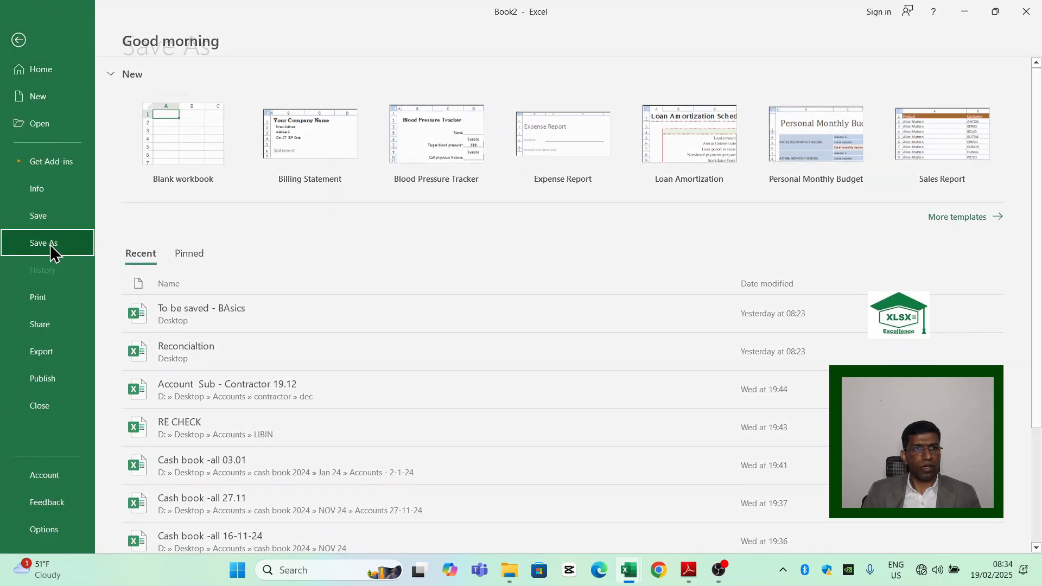
left_click(51, 251)
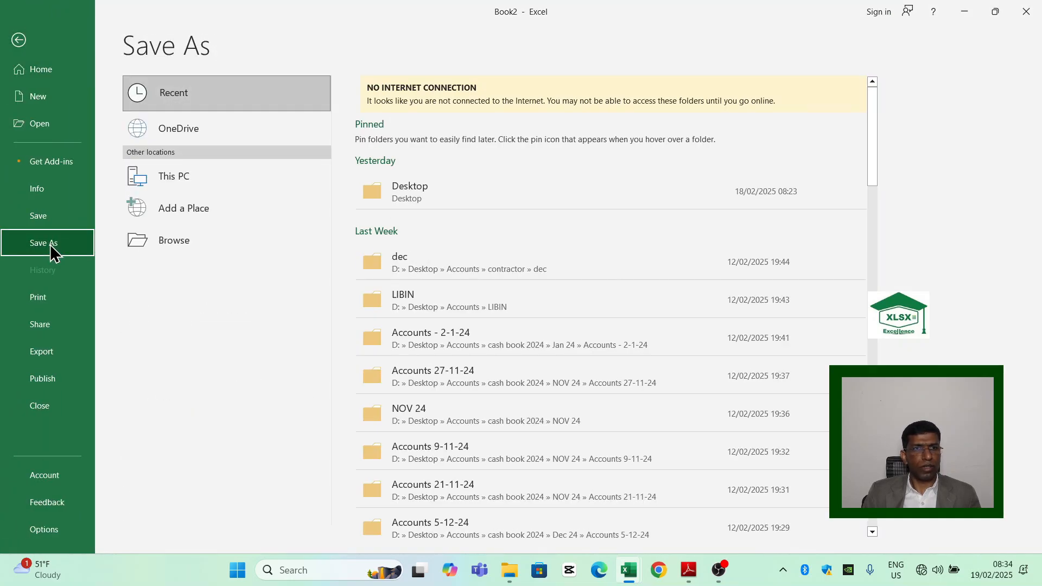
left_click(163, 242)
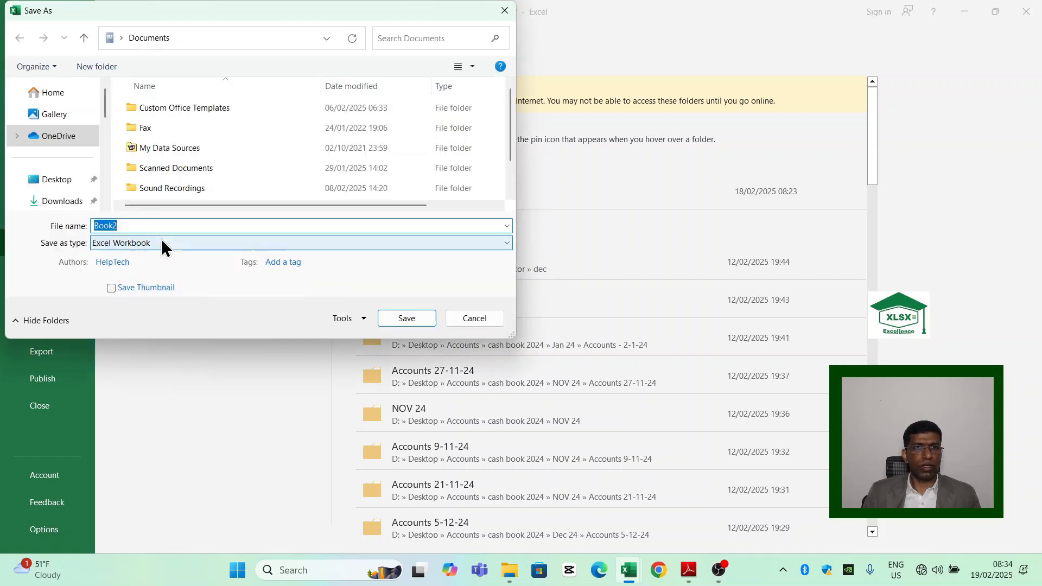
left_click(65, 185)
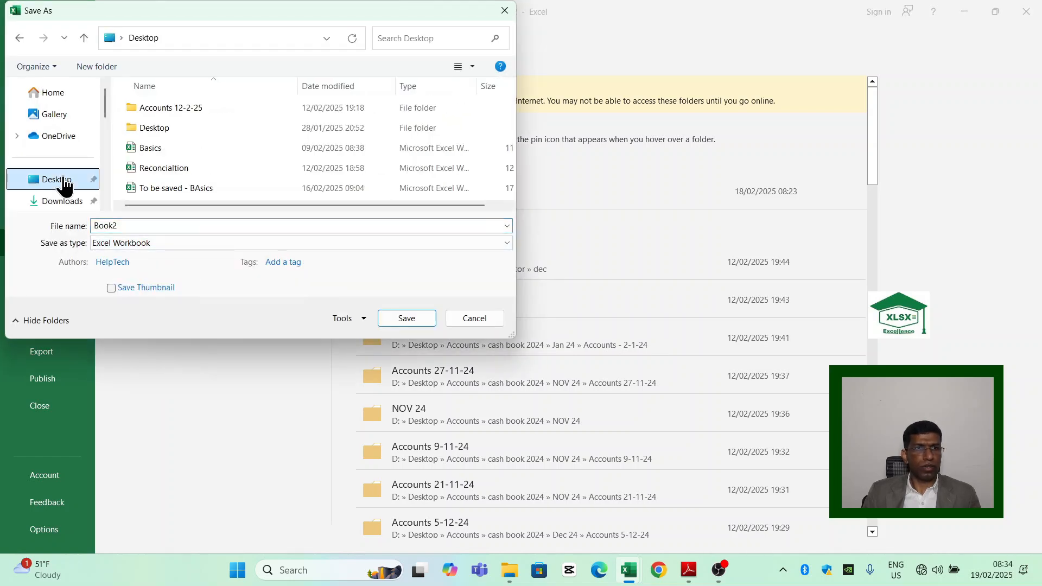
left_click(124, 226)
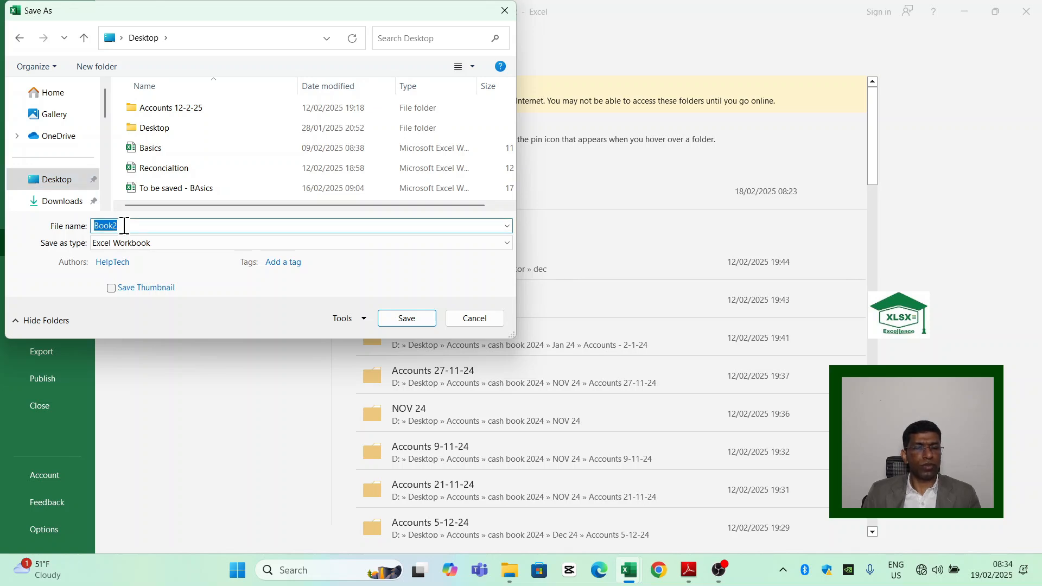
type("Sal")
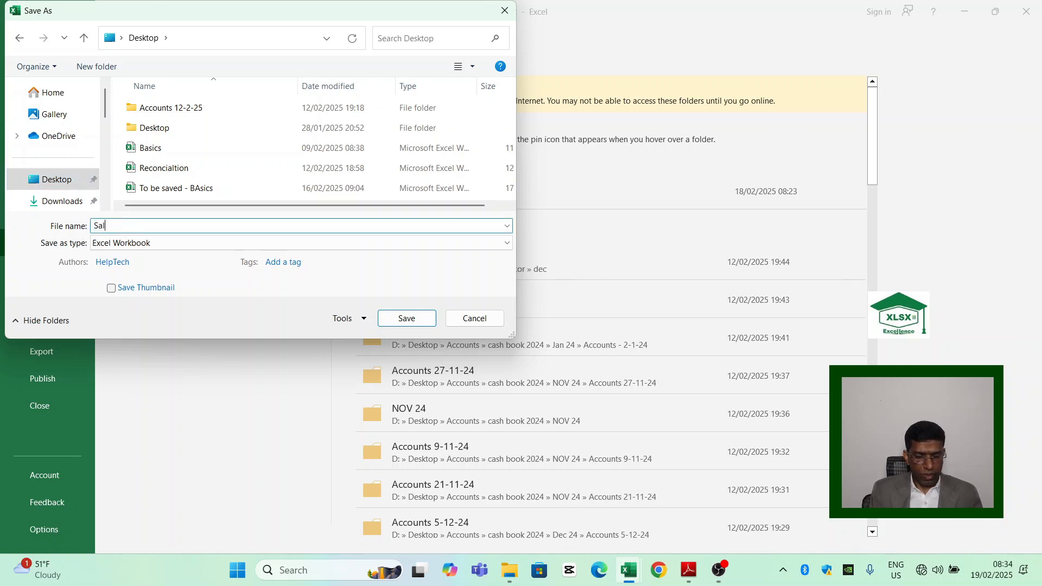
type("es Projectio")
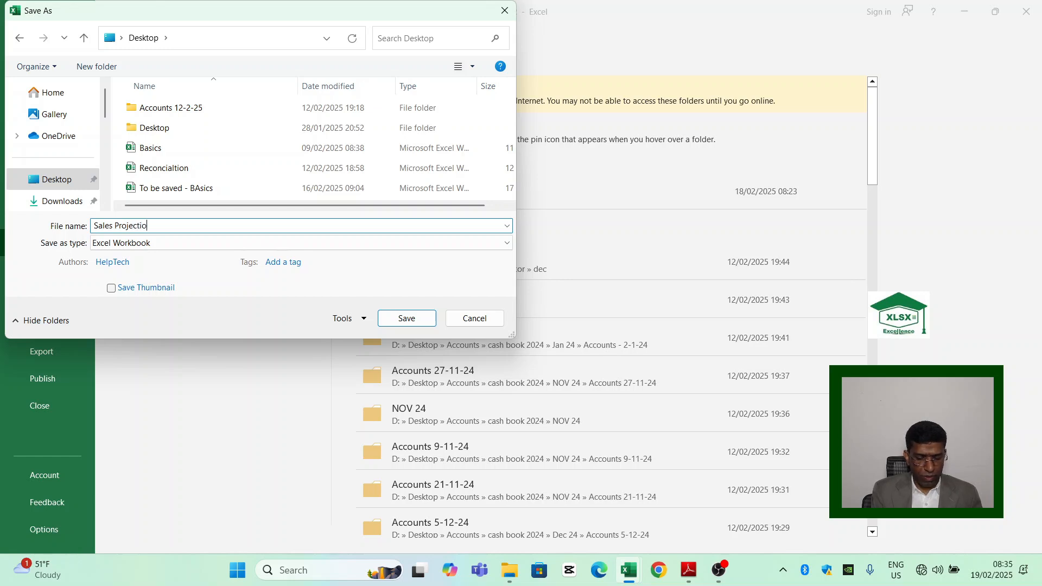
type("n - North ")
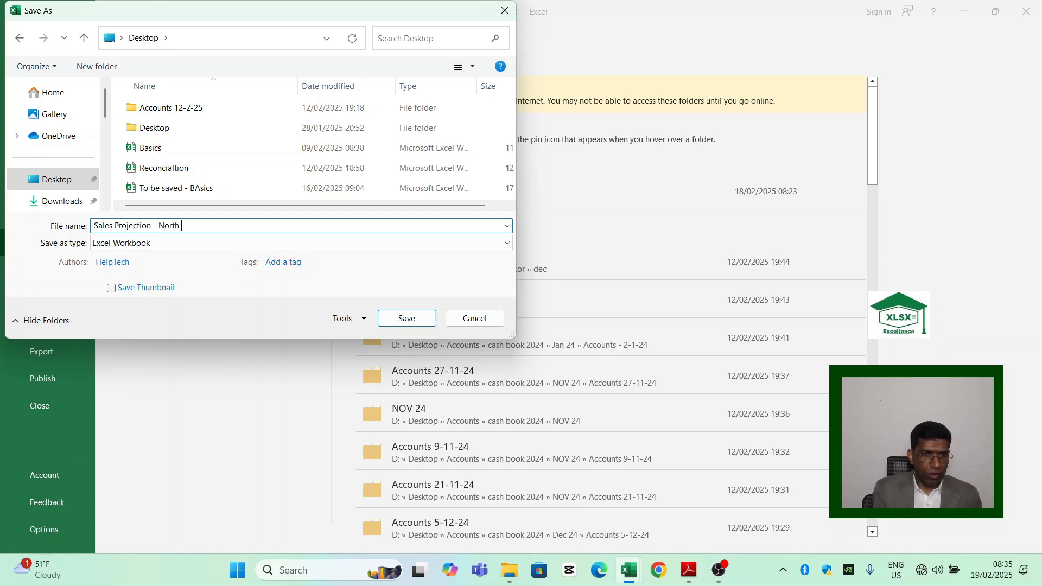
type("- 2025")
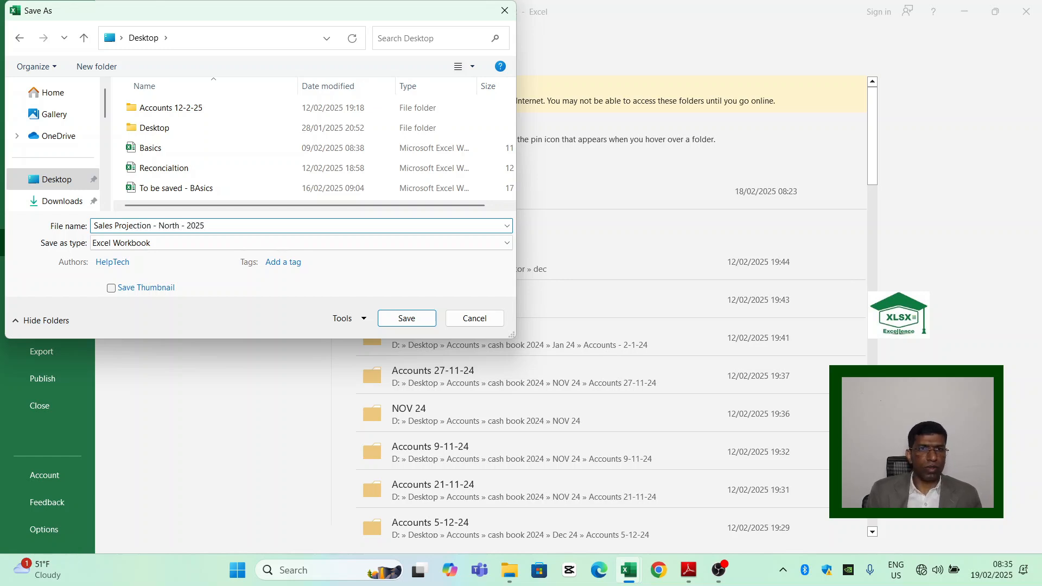
left_click(394, 320)
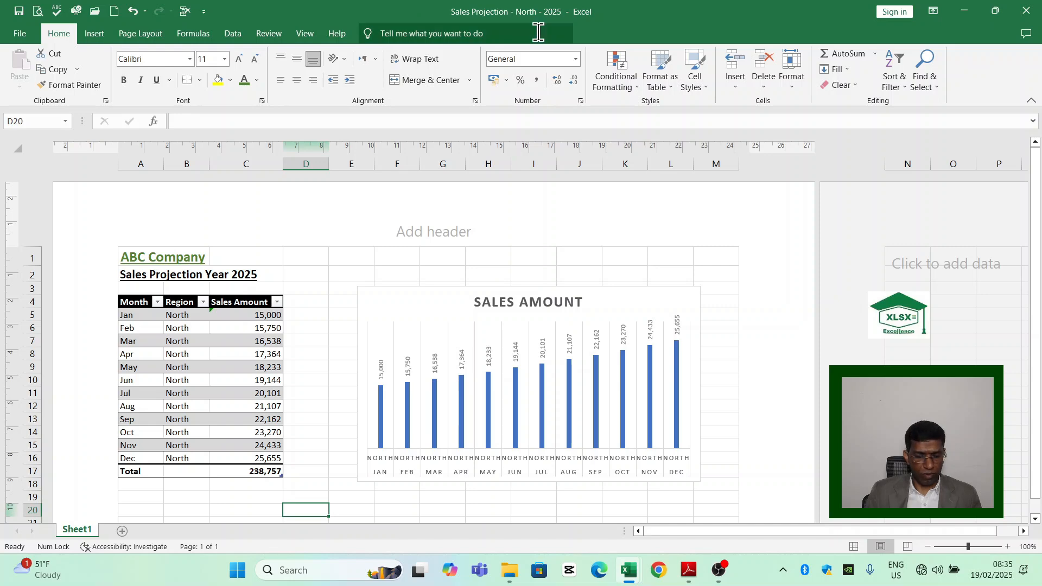
Step: Show the Windows desktop and check the saved Sales Projection - North - 2025 file there
key("super+d")
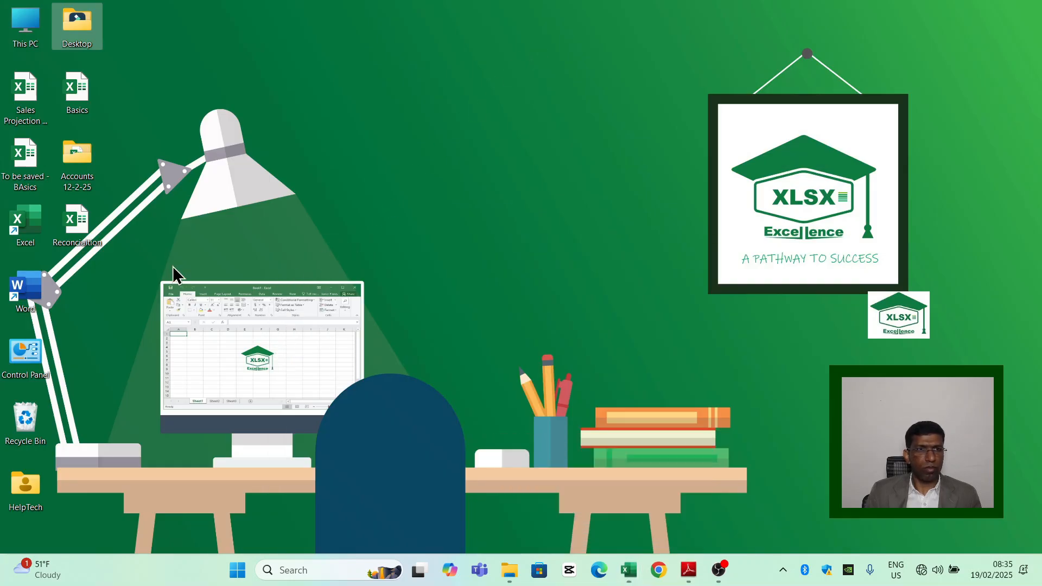
left_click(39, 111)
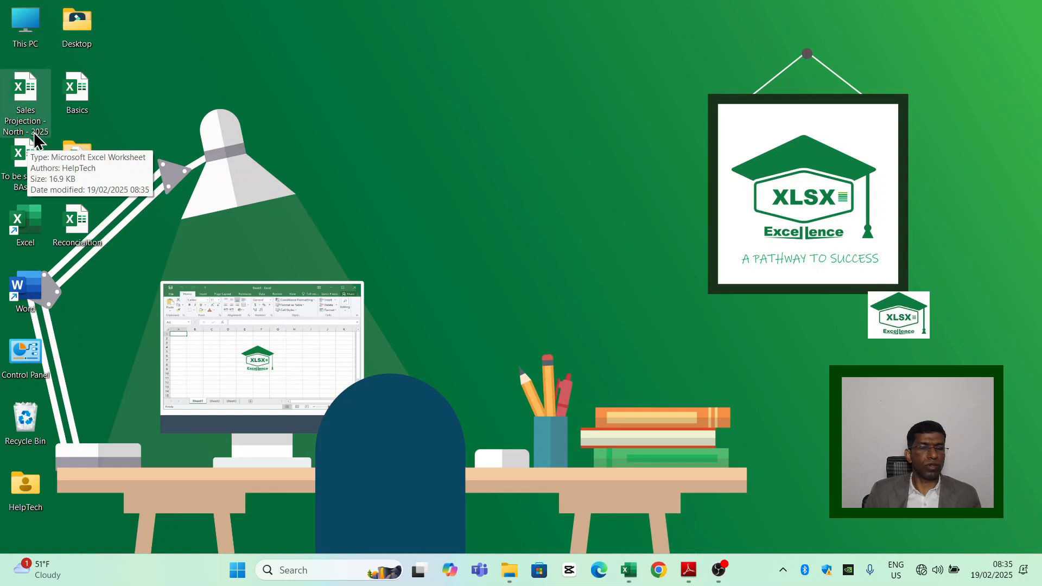
left_click(500, 353)
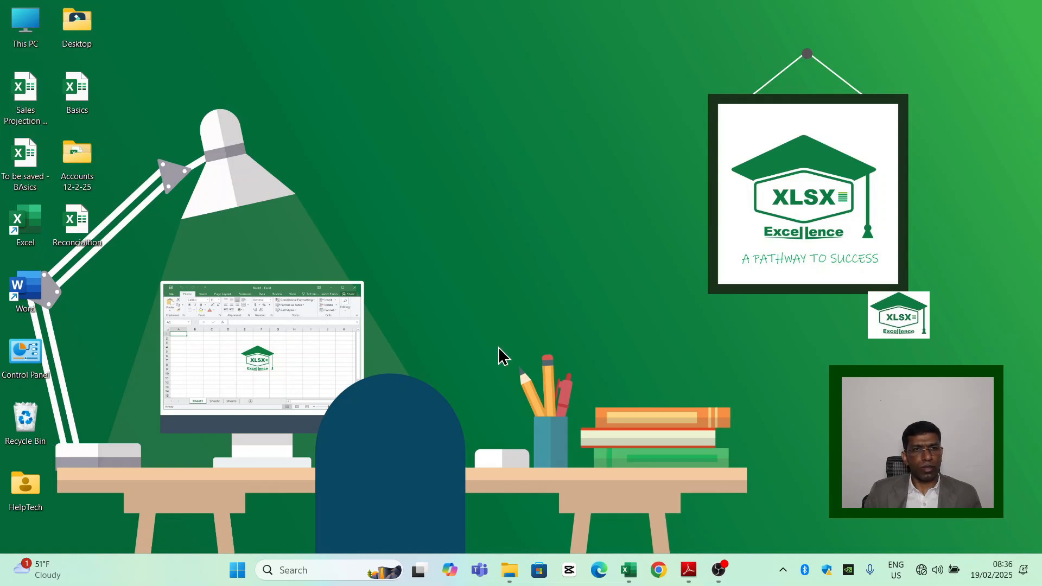